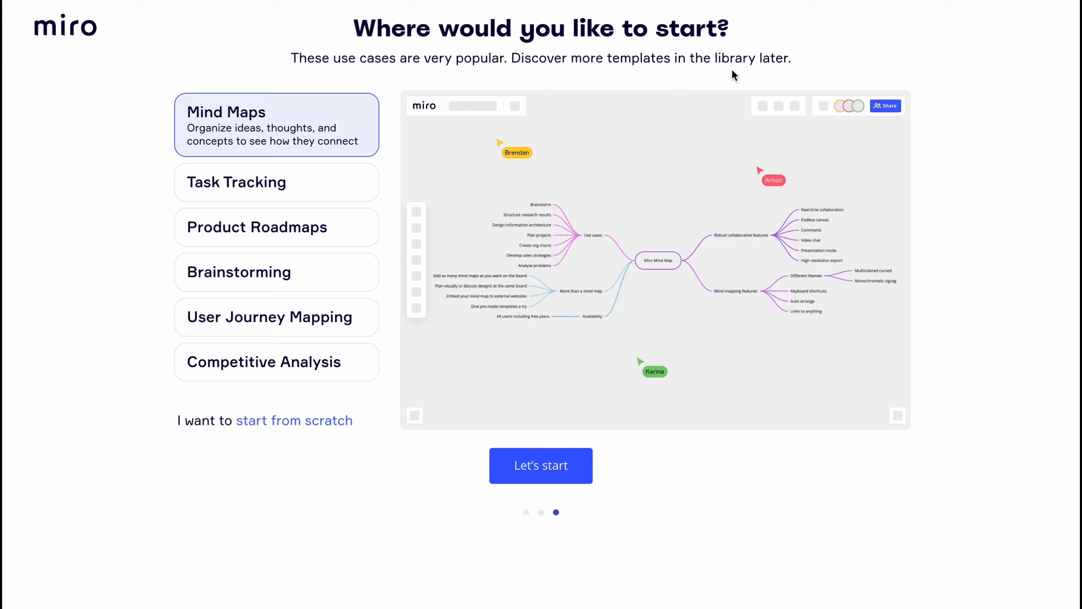
Preview the starting use cases, including Task Tracking, Product Roadmaps, User Journey Mapping and Competitive Analysis.
{"action": "left_click", "coordinate": [239, 193]}
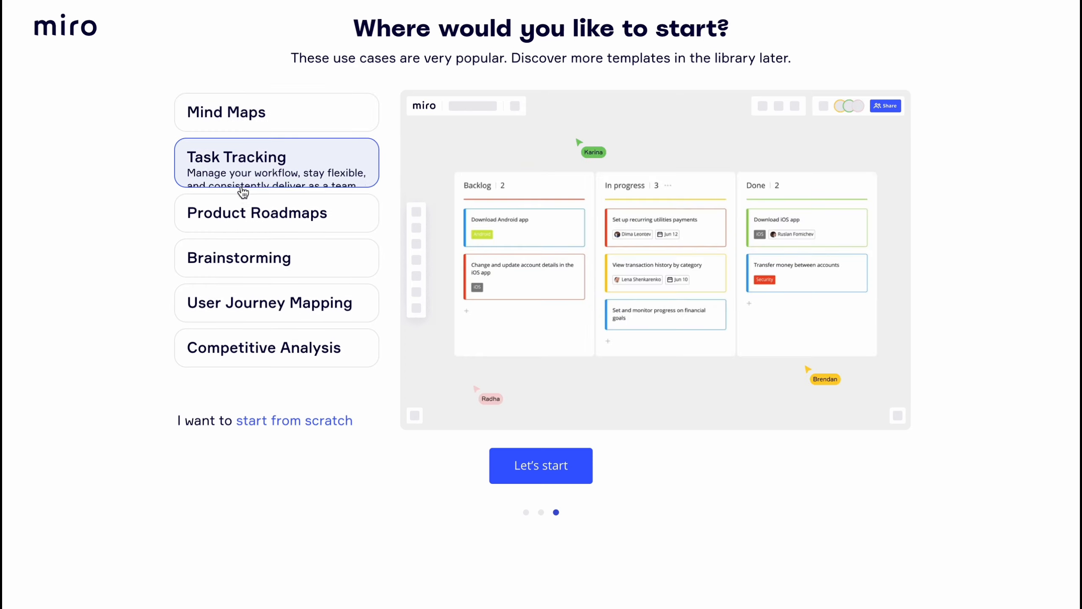
{"action": "left_click", "coordinate": [235, 226]}
{"action": "left_click", "coordinate": [241, 272]}
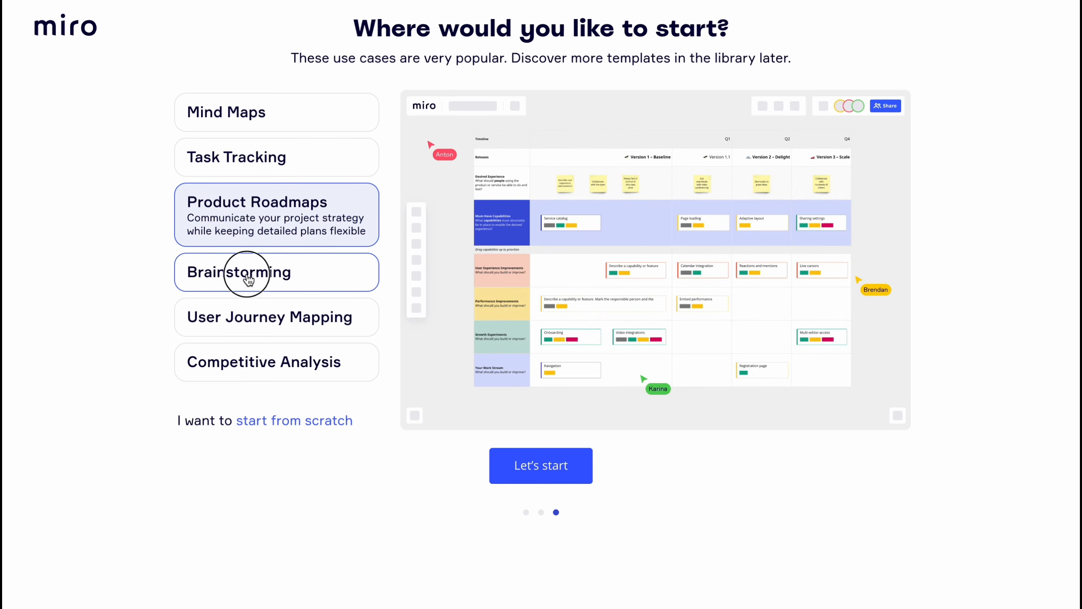
{"action": "left_click", "coordinate": [243, 328]}
{"action": "left_click", "coordinate": [241, 370]}
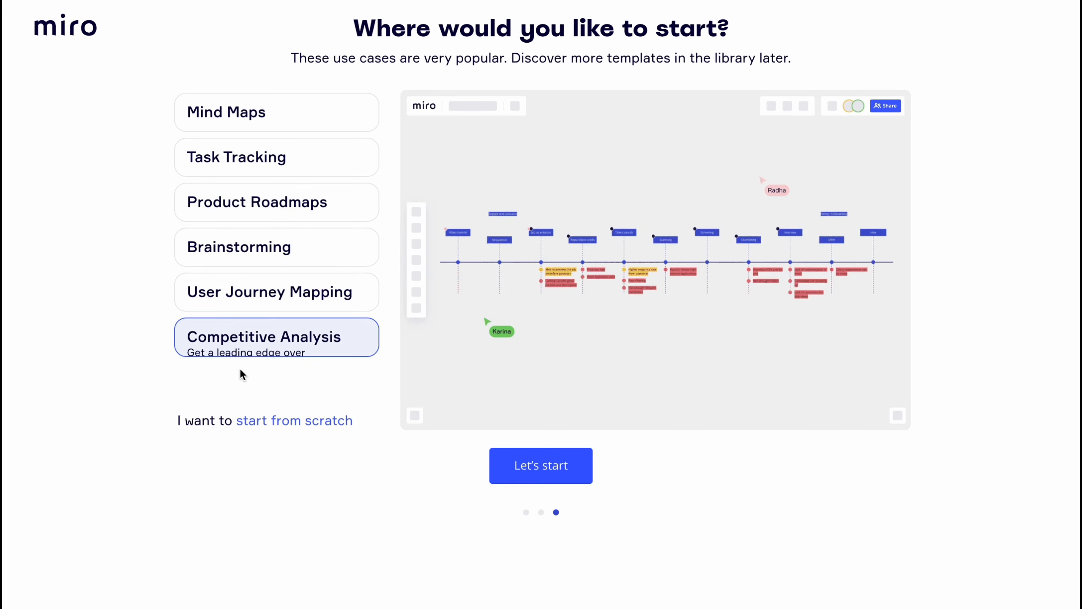
{"action": "left_click", "coordinate": [258, 119]}
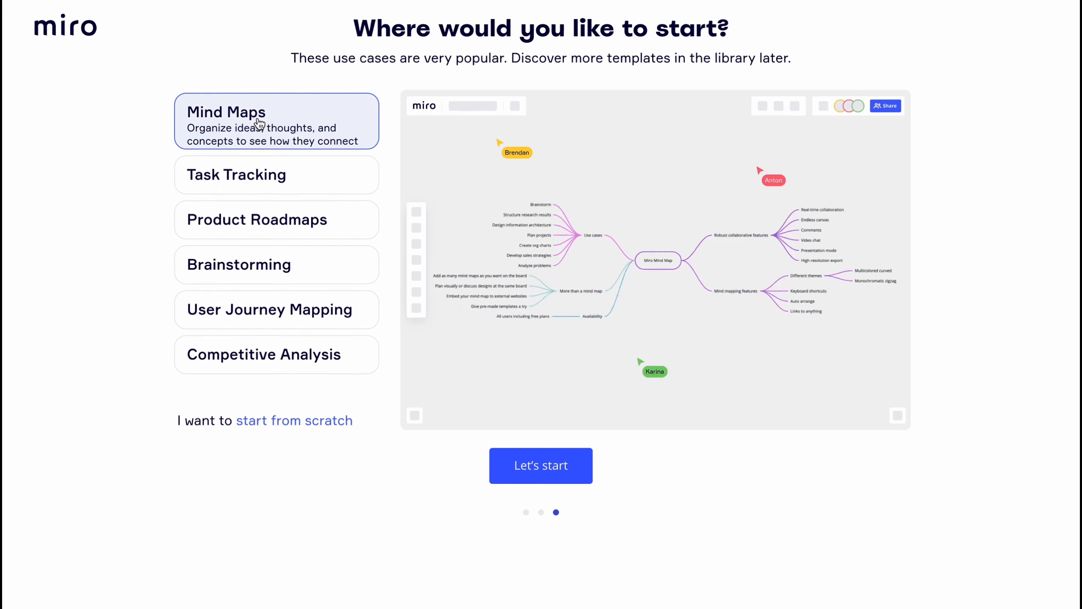
{"action": "left_click", "coordinate": [226, 192]}
{"action": "left_click", "coordinate": [238, 234]}
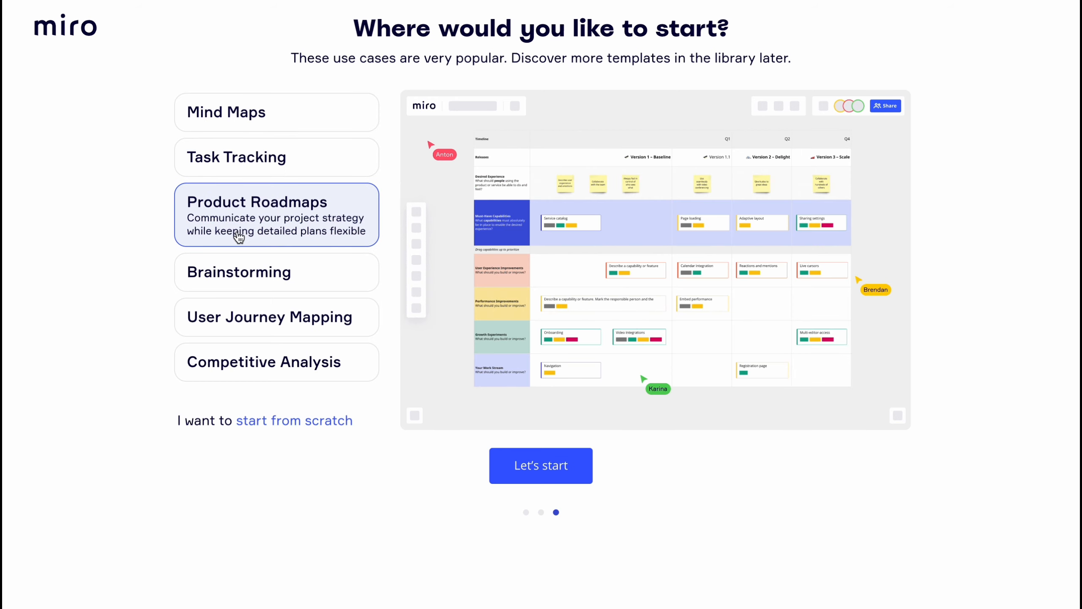
{"action": "left_click", "coordinate": [264, 315]}
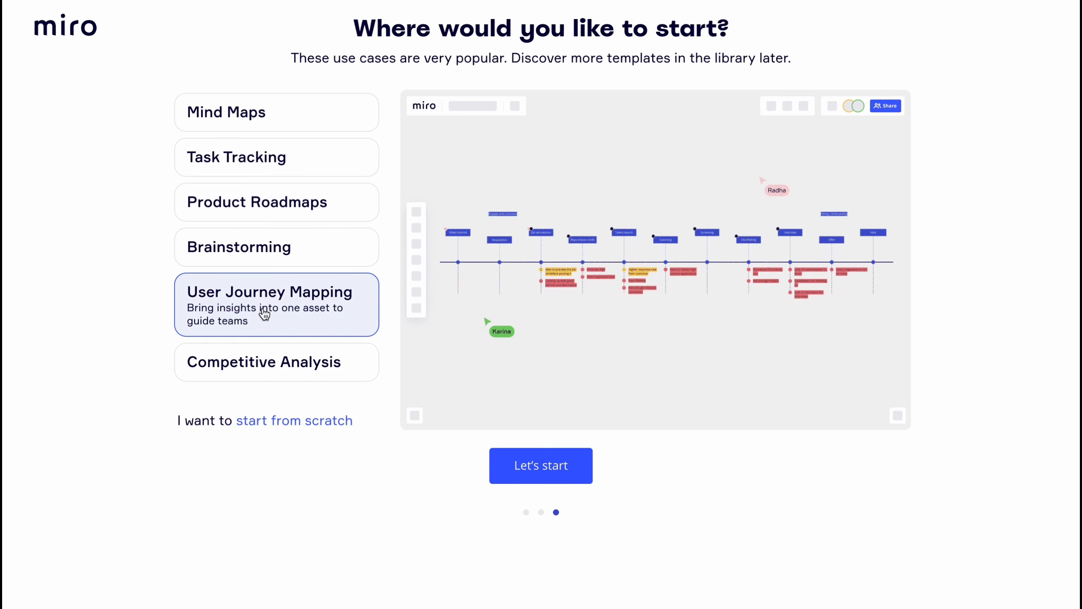
{"action": "left_click", "coordinate": [262, 367]}
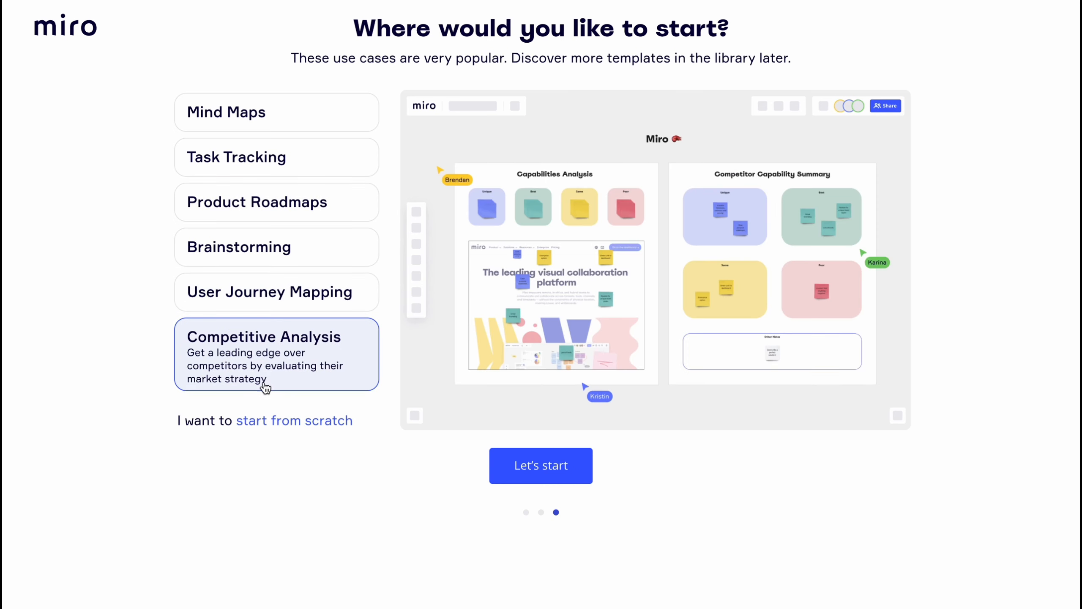
Start a board from the Mind Maps use case and set the input device to Mouse.
{"action": "left_click", "coordinate": [299, 128]}
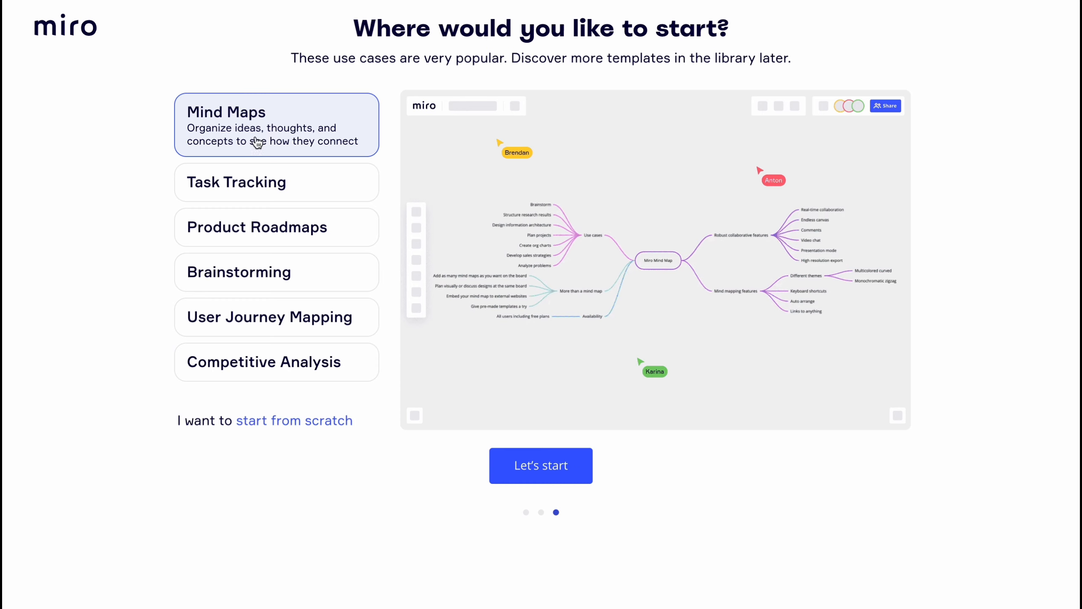
{"action": "left_click", "coordinate": [514, 464]}
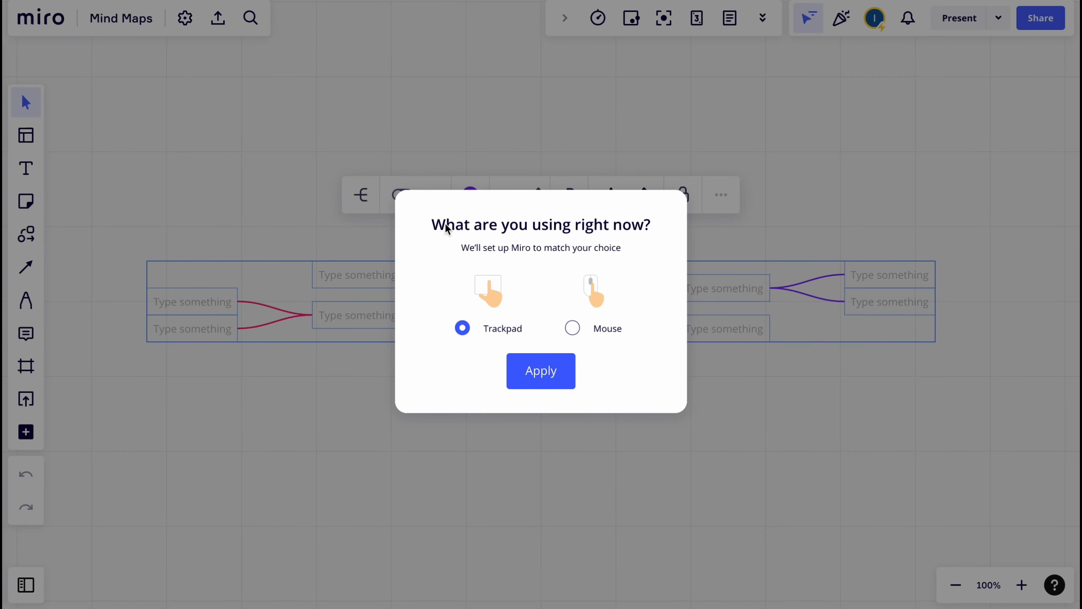
{"action": "left_click", "coordinate": [573, 328]}
{"action": "left_click", "coordinate": [549, 376]}
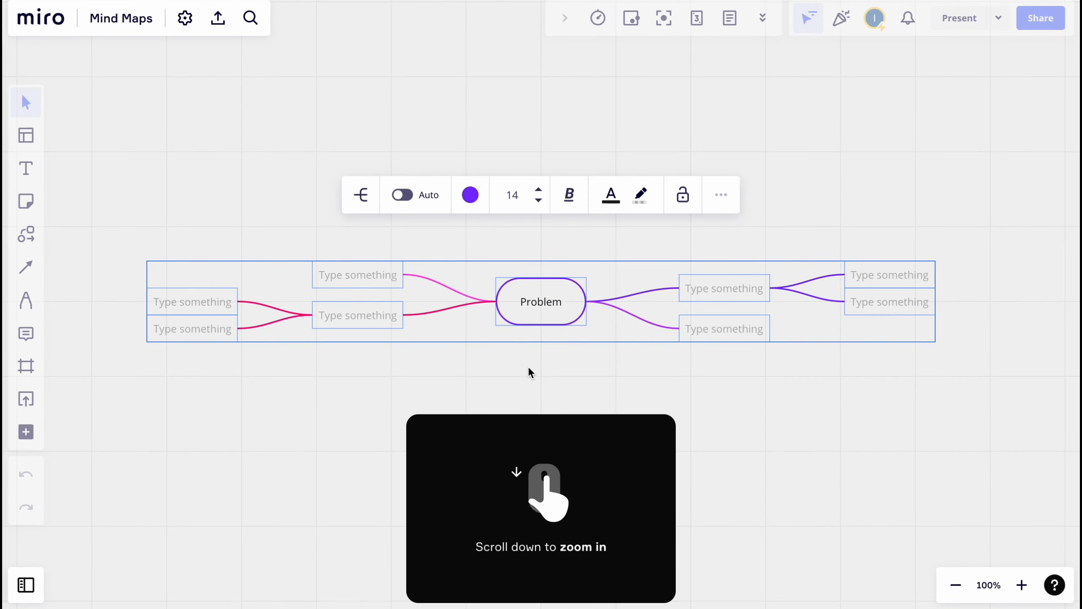
Complete the navigation walkthrough by zooming the board in and out and panning it slightly.
{"action": "scroll", "coordinate": [531, 372], "scroll_direction": "up", "scroll_amount": 4}
{"action": "scroll", "coordinate": [530, 372], "scroll_direction": "down", "scroll_amount": 5}
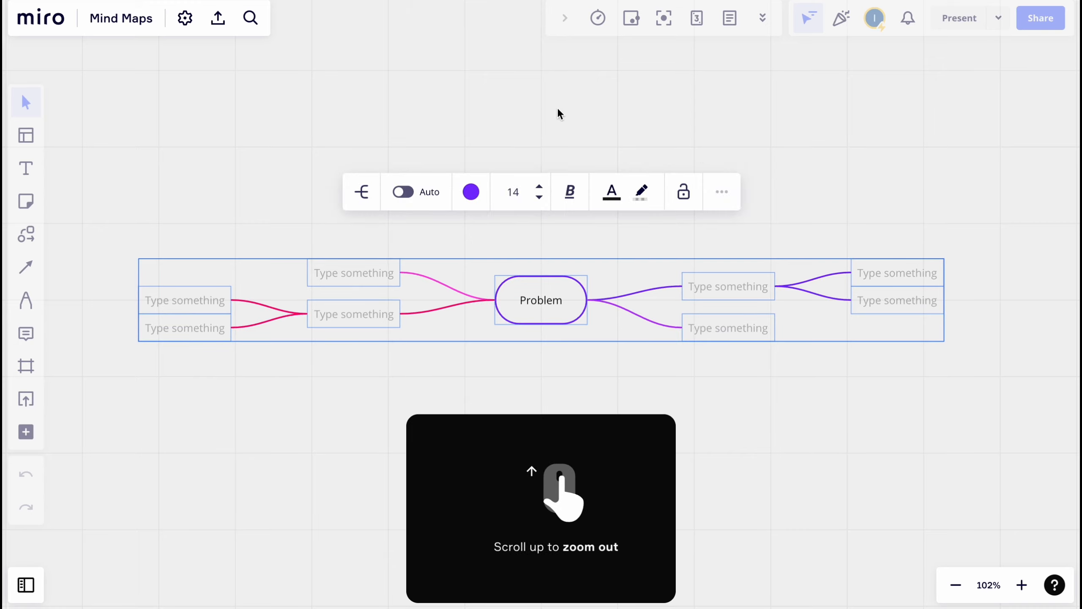
{"action": "left_click", "coordinate": [509, 108]}
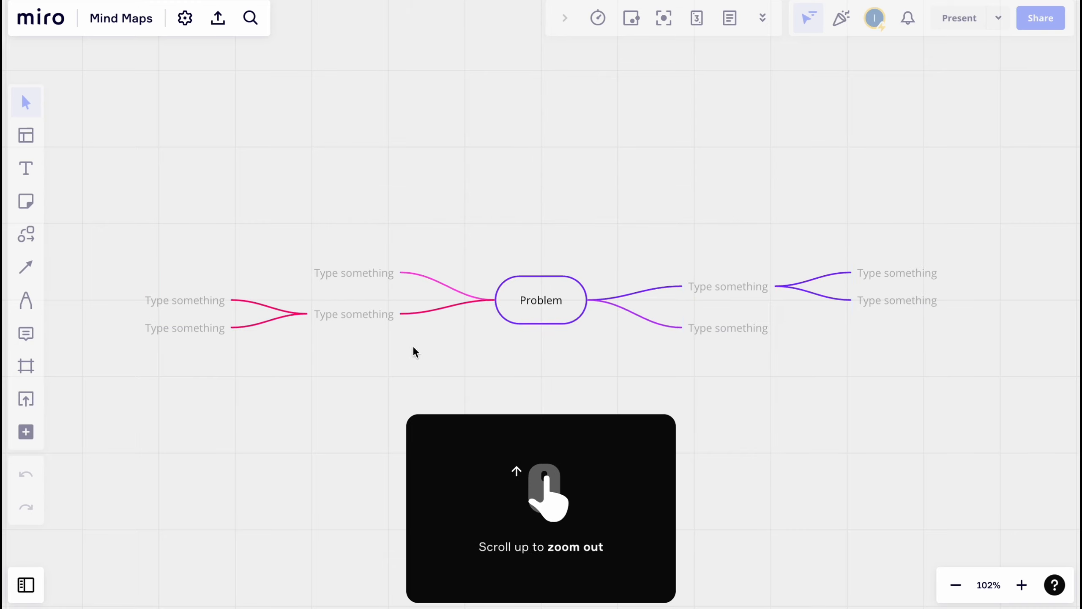
{"action": "scroll", "coordinate": [567, 477], "scroll_direction": "up", "scroll_amount": 5}
{"action": "scroll", "coordinate": [564, 473], "scroll_direction": "down", "scroll_amount": 5}
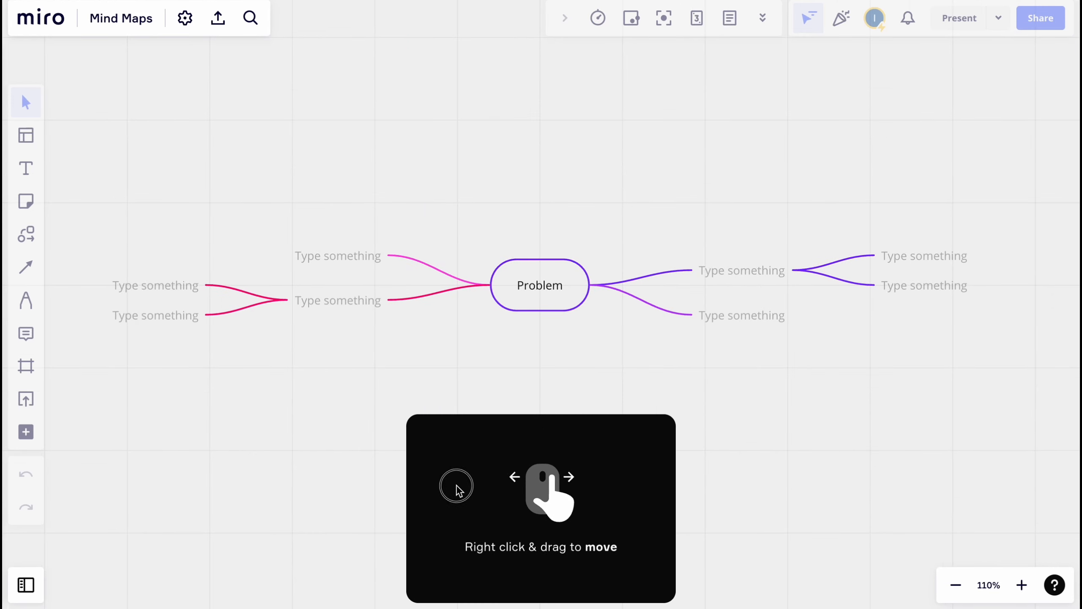
{"action": "left_click_drag", "start_coordinate": [534, 485], "coordinate": [546, 484]}
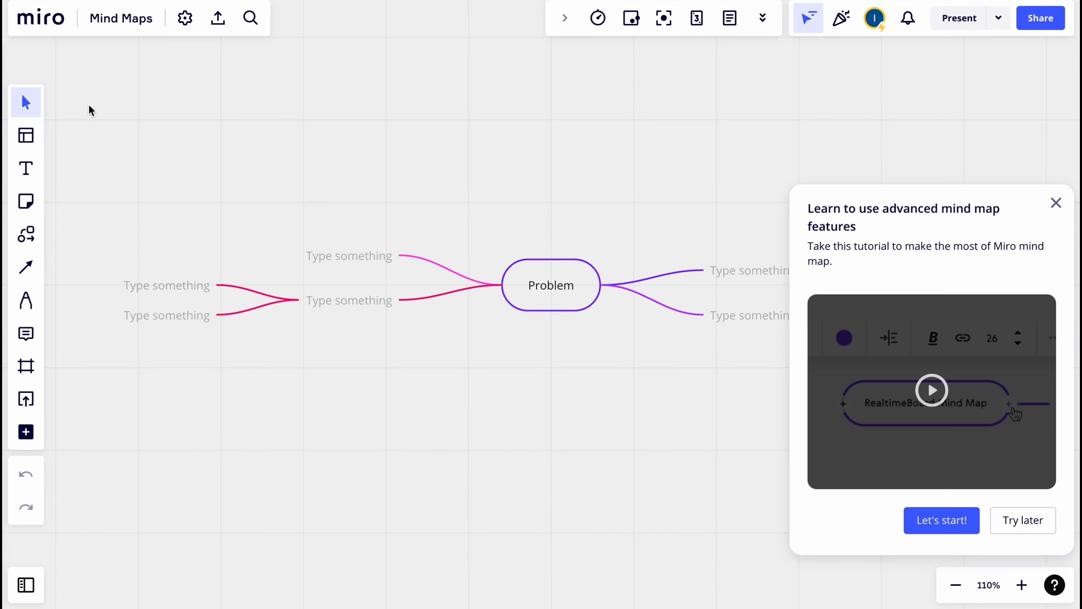
Postpone the advanced mind map tutorial and dismiss the hint about Miro templates.
{"action": "left_click", "coordinate": [1065, 204]}
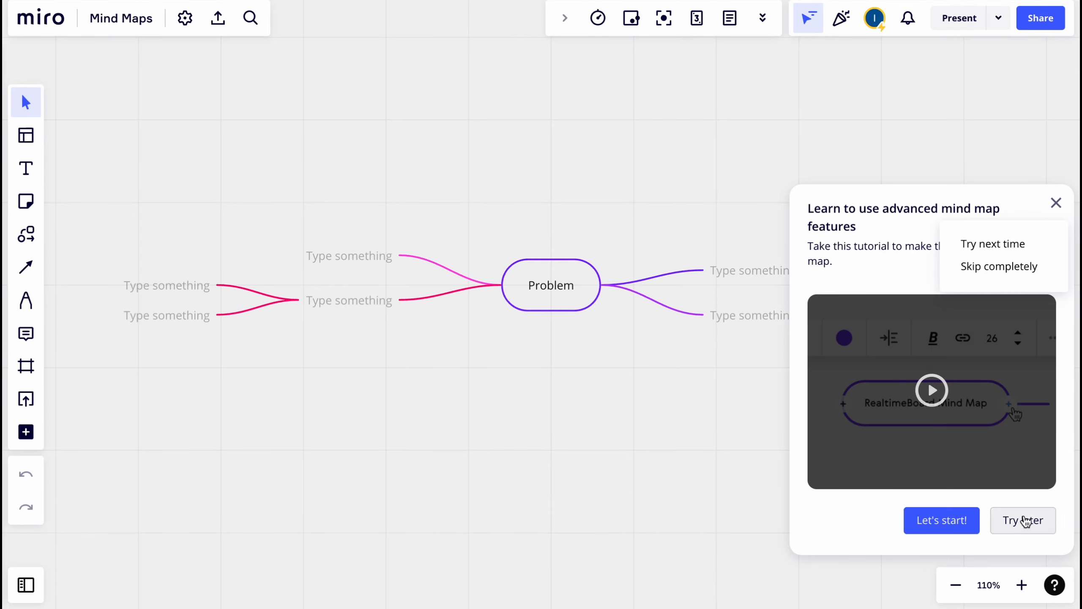
{"action": "left_click", "coordinate": [1023, 520]}
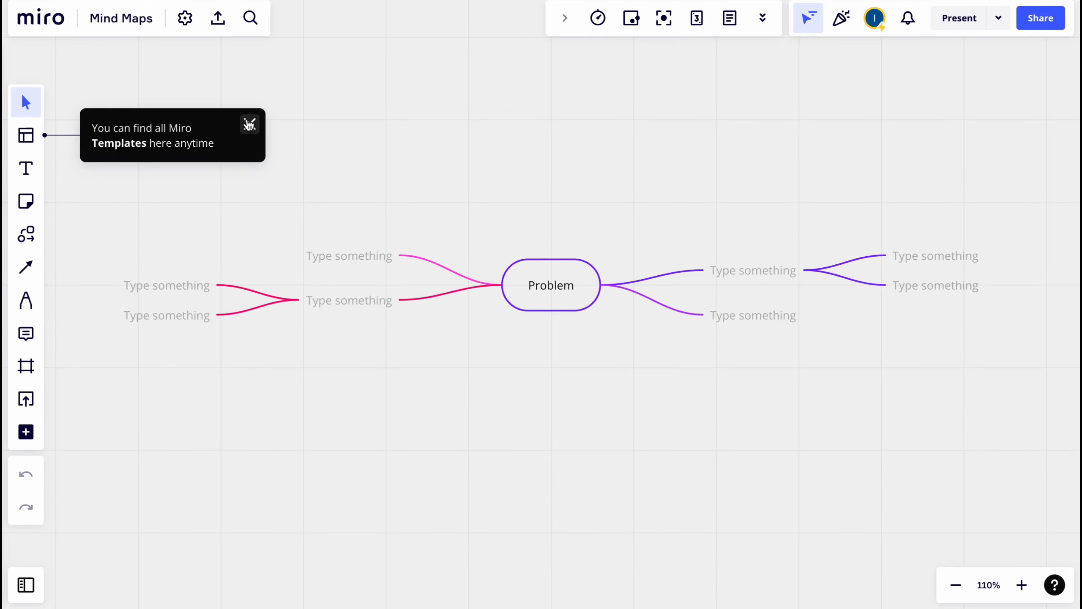
{"action": "left_click", "coordinate": [250, 124]}
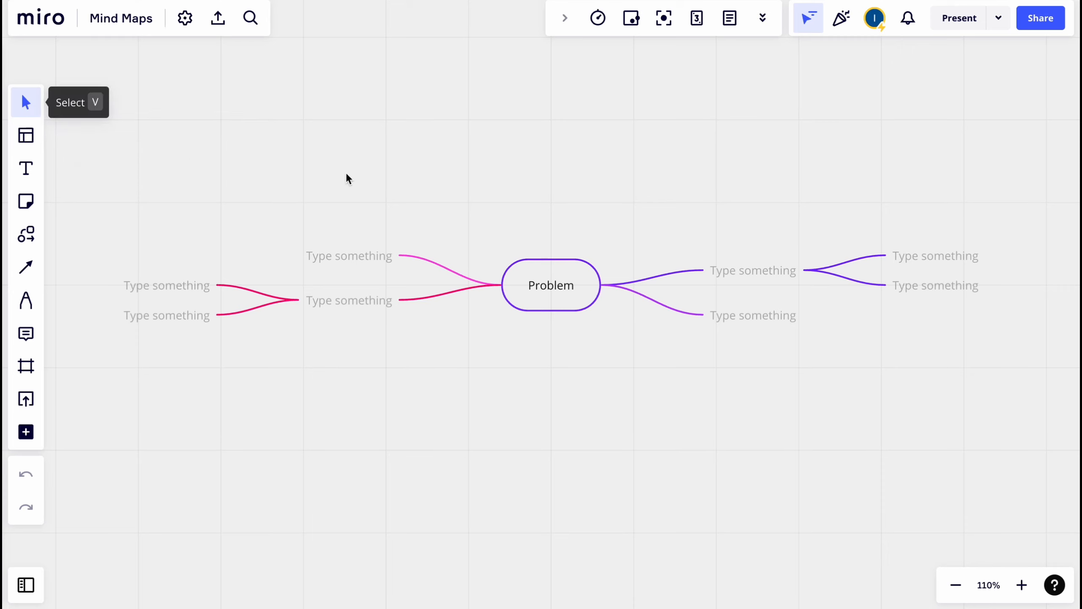
{"action": "left_click", "coordinate": [598, 312]}
{"action": "left_click", "coordinate": [625, 379]}
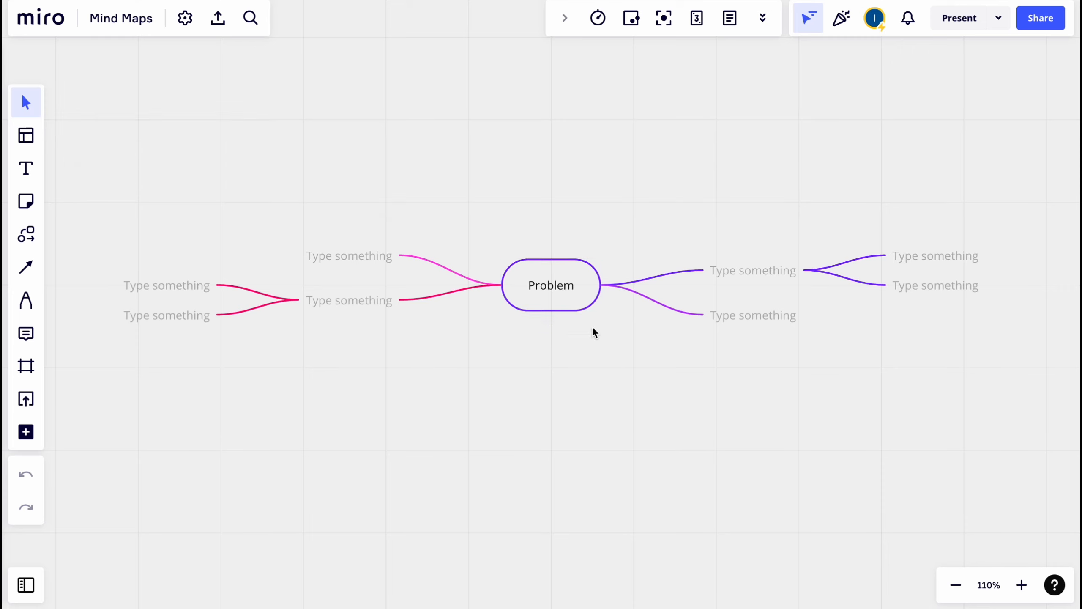
{"action": "left_click", "coordinate": [744, 280]}
{"action": "left_click", "coordinate": [746, 320]}
{"action": "left_click", "coordinate": [72, 131]}
Open the template library and browse the personalized template recommendations.
{"action": "left_click", "coordinate": [24, 139]}
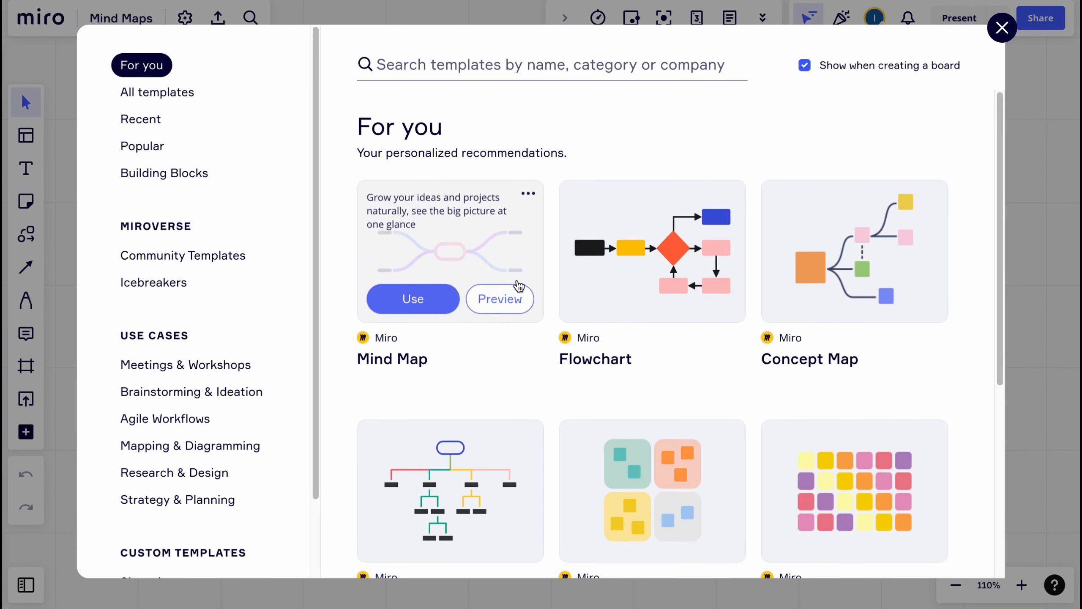
{"action": "scroll", "coordinate": [822, 373], "scroll_direction": "down", "scroll_amount": 6}
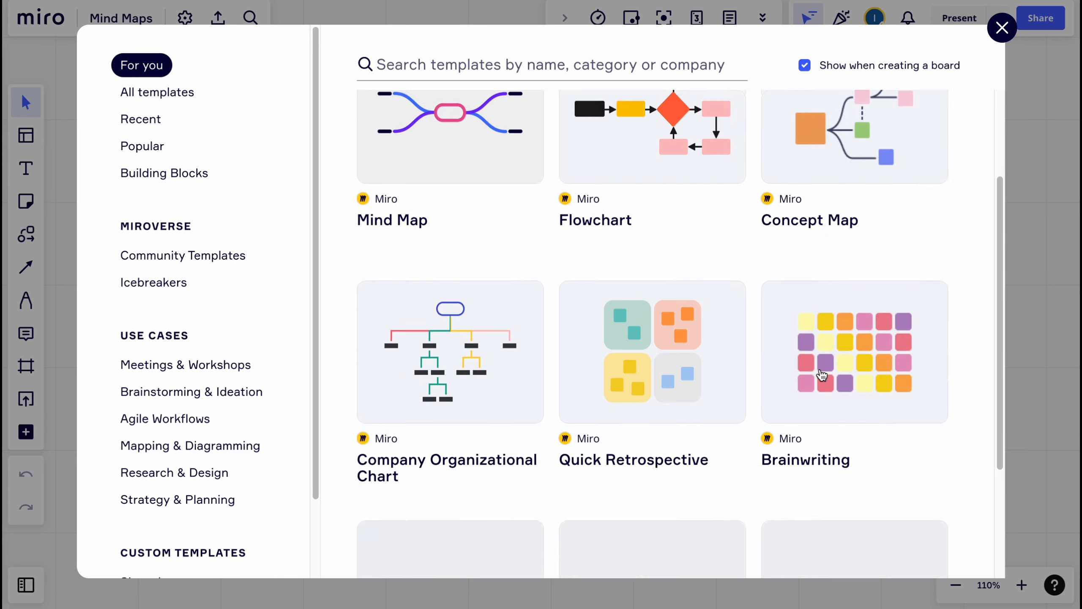
{"action": "scroll", "coordinate": [747, 369], "scroll_direction": "down", "scroll_amount": 1}
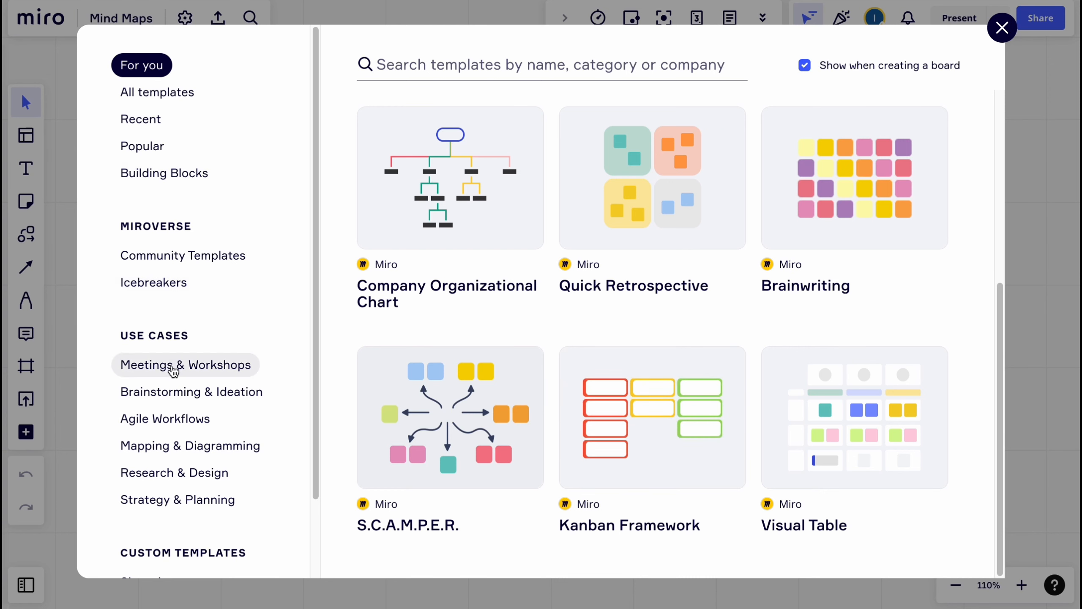
Look through the template library's use-case categories, from Meetings & Workshops to Strategy & Planning.
{"action": "left_click", "coordinate": [174, 370]}
{"action": "left_click", "coordinate": [179, 393]}
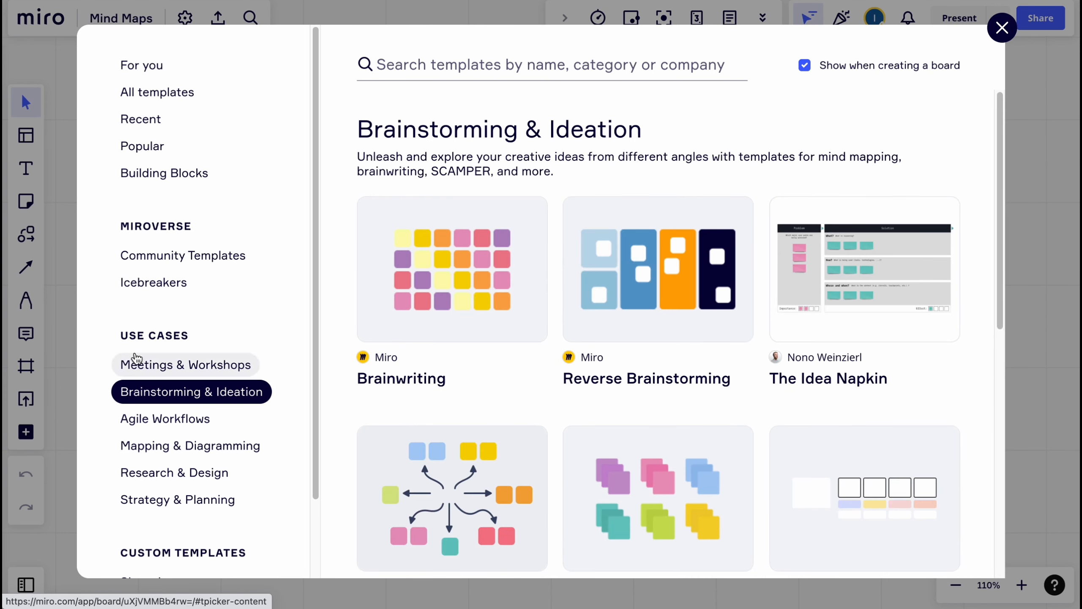
{"action": "scroll", "coordinate": [184, 444], "scroll_direction": "down", "scroll_amount": 3}
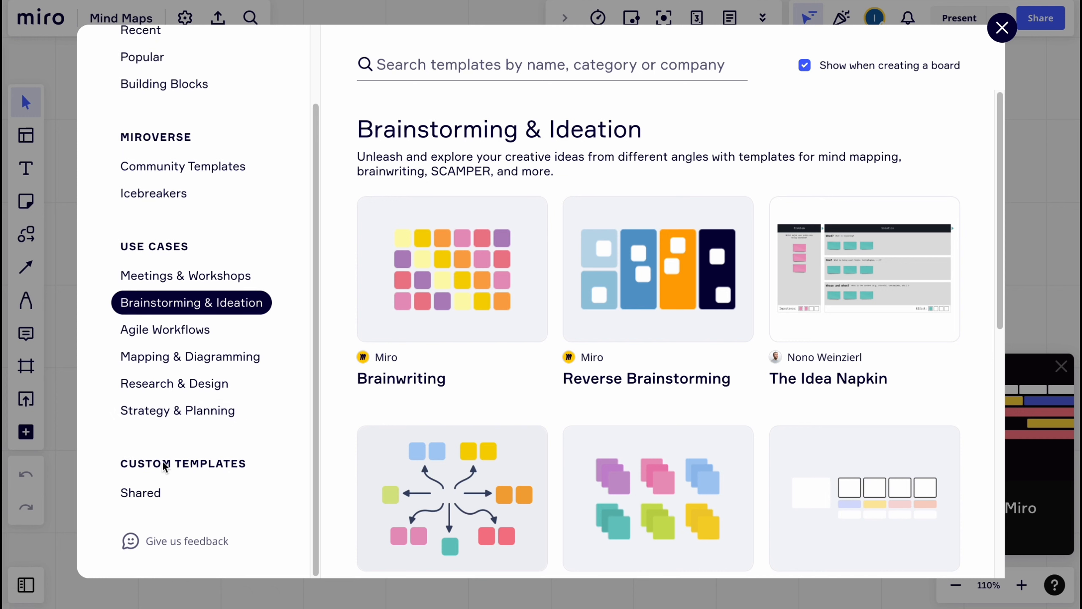
{"action": "left_click", "coordinate": [198, 355]}
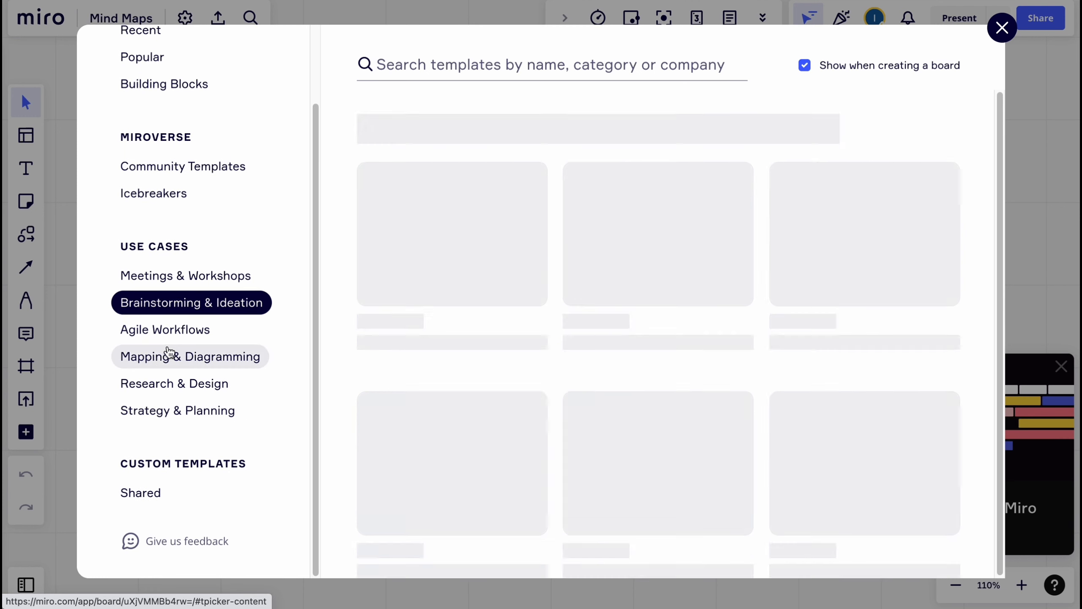
{"action": "left_click", "coordinate": [171, 338]}
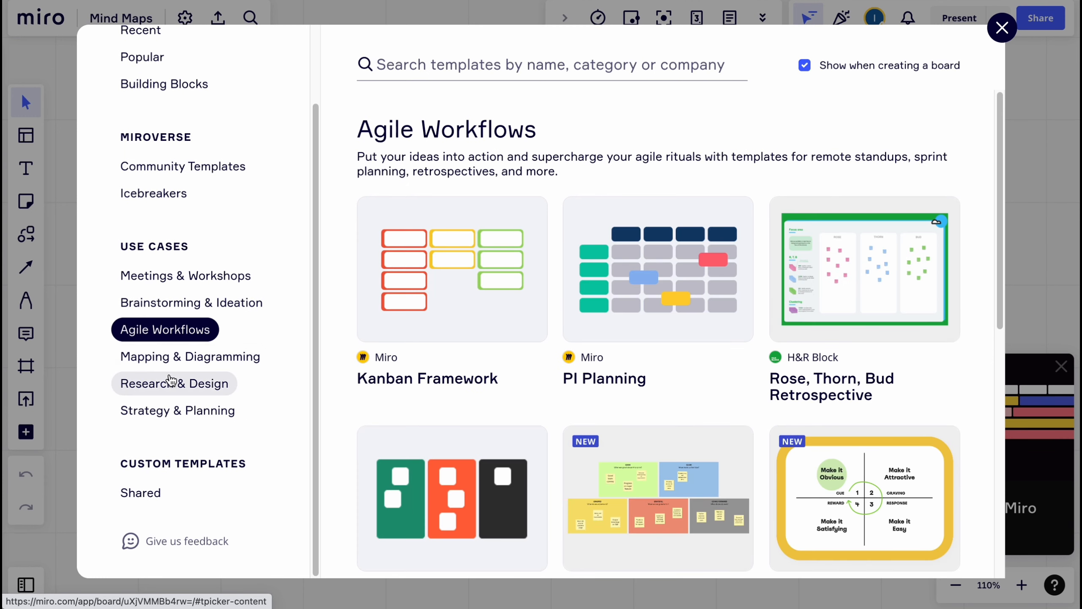
{"action": "left_click", "coordinate": [171, 384]}
{"action": "left_click", "coordinate": [204, 411]}
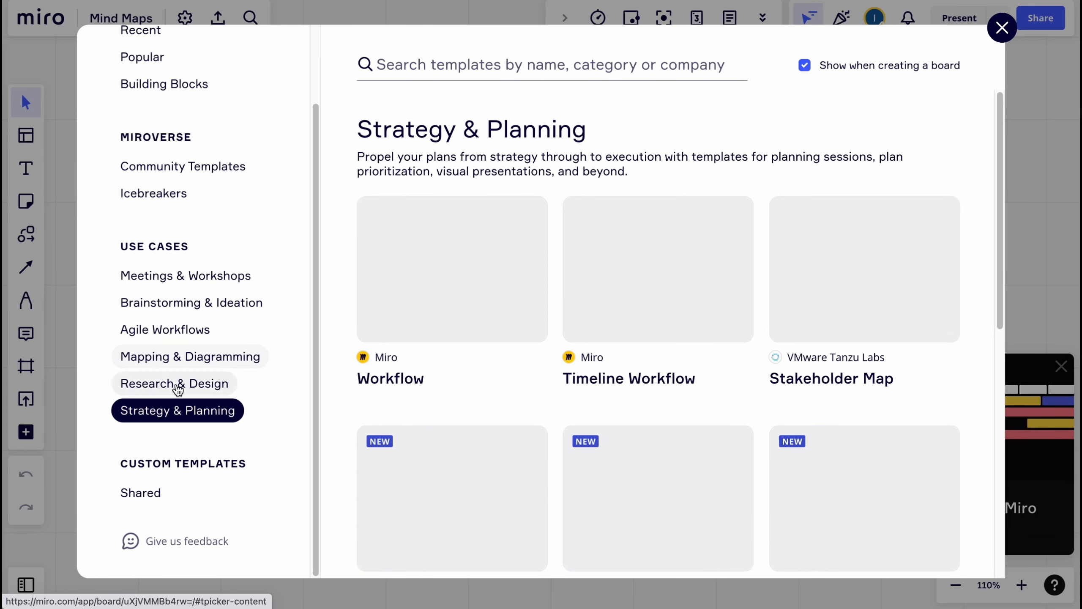
Close the template library and dismiss the 2-minute intro video prompt on the board.
{"action": "left_click", "coordinate": [1003, 29]}
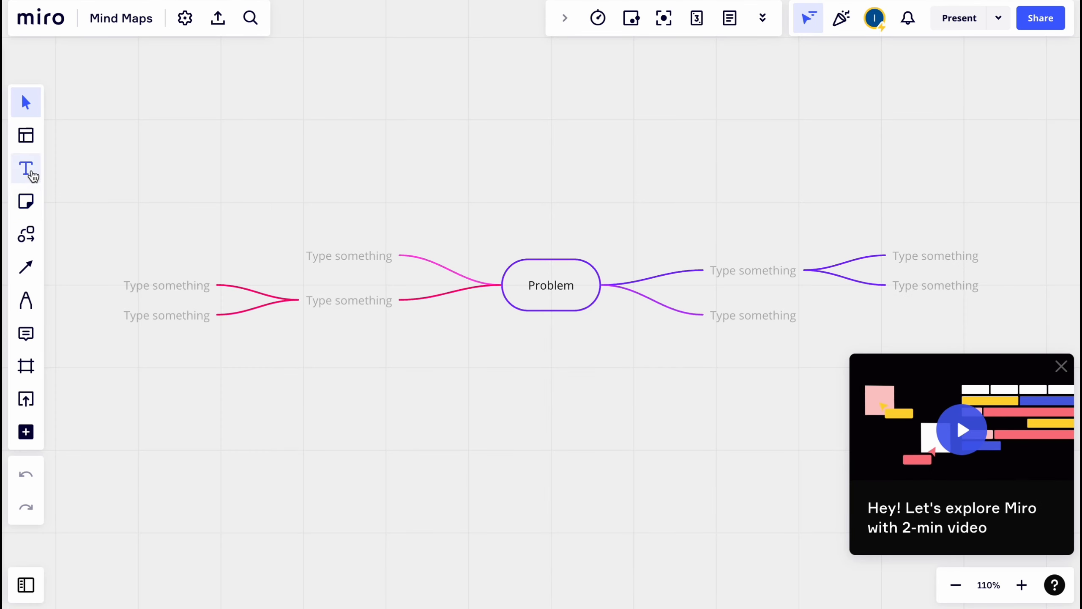
{"action": "left_click", "coordinate": [1062, 366]}
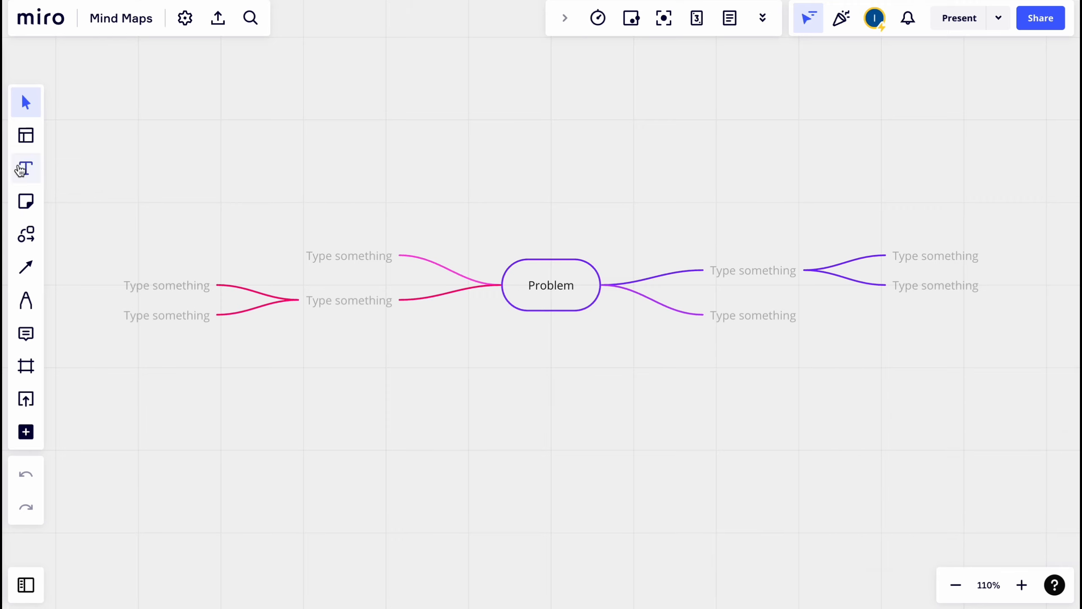
Look at the available sticky note colors and browse the basic, flowchart and callout diagramming shapes.
{"action": "left_click", "coordinate": [25, 204]}
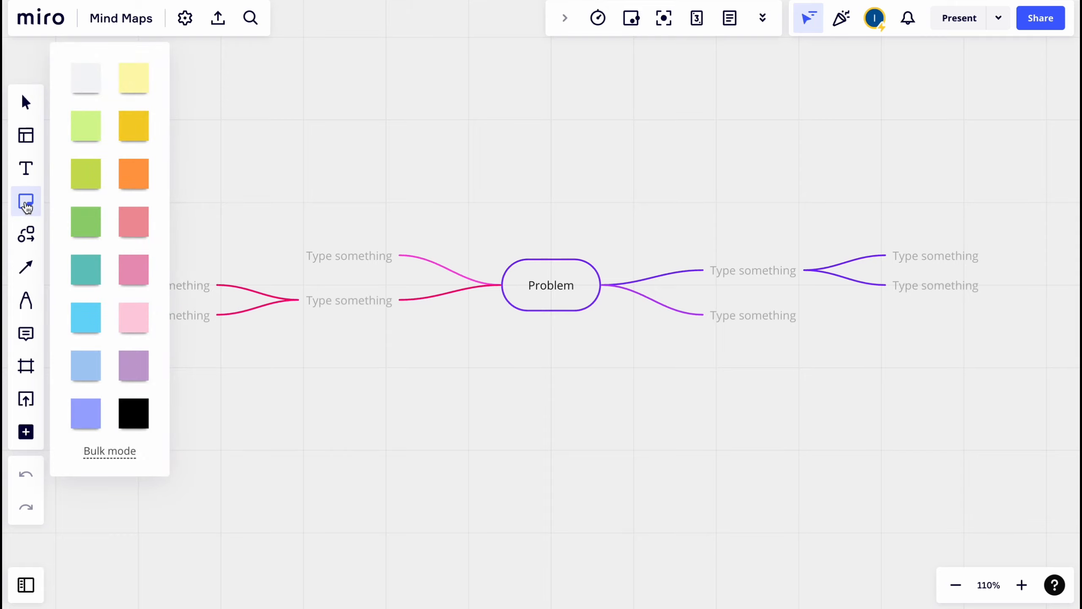
{"action": "left_click", "coordinate": [26, 235]}
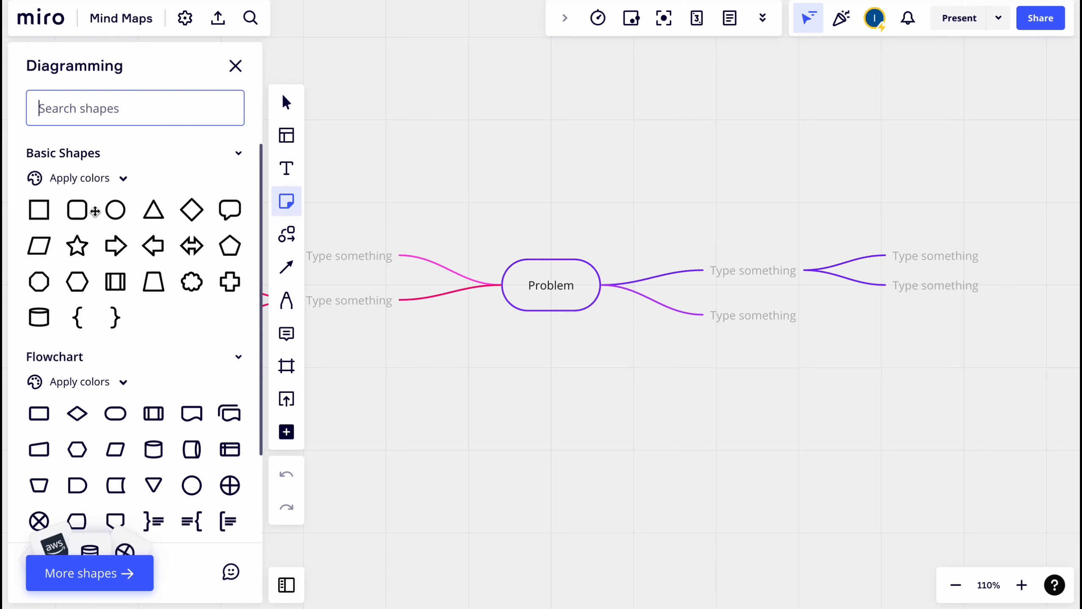
{"action": "scroll", "coordinate": [95, 403], "scroll_direction": "down", "scroll_amount": 3}
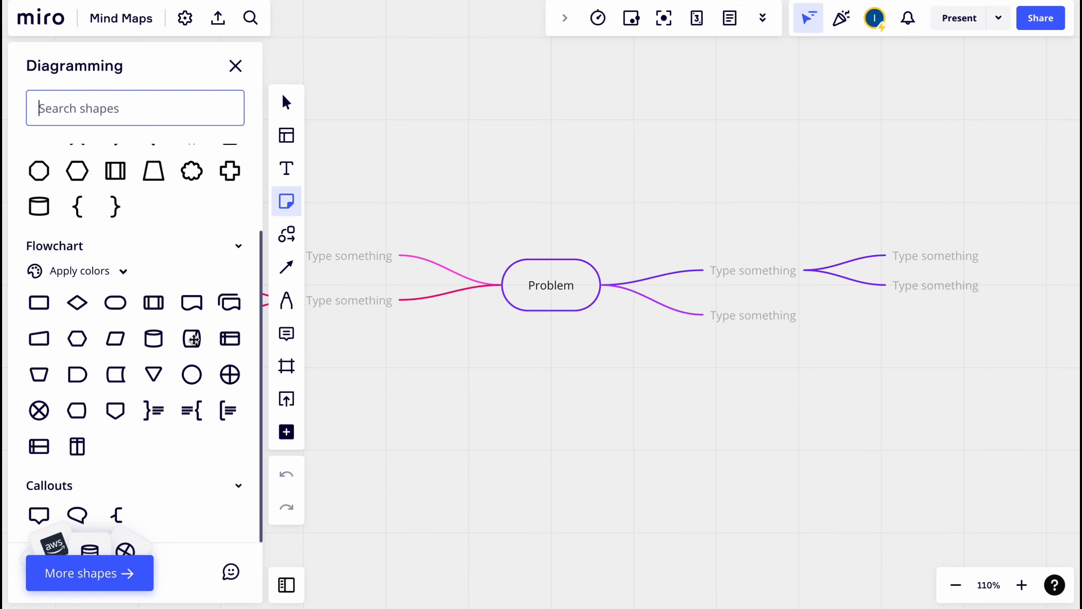
Open the list of additional shape packs and examine the Connectors and UML packs, leaving Connectors disabled.
{"action": "left_click", "coordinate": [97, 571]}
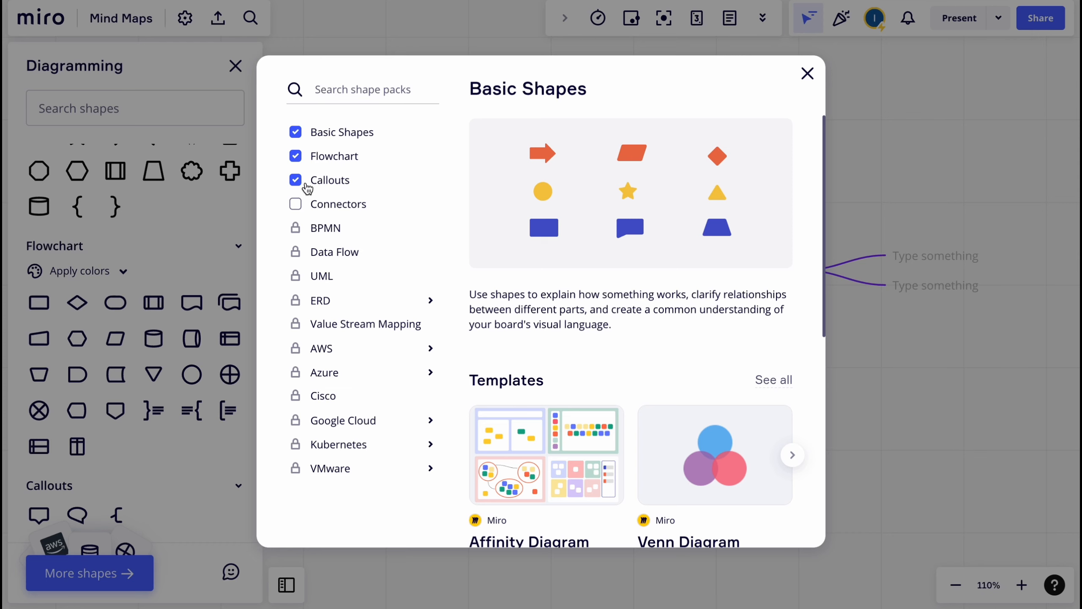
{"action": "left_click", "coordinate": [295, 205]}
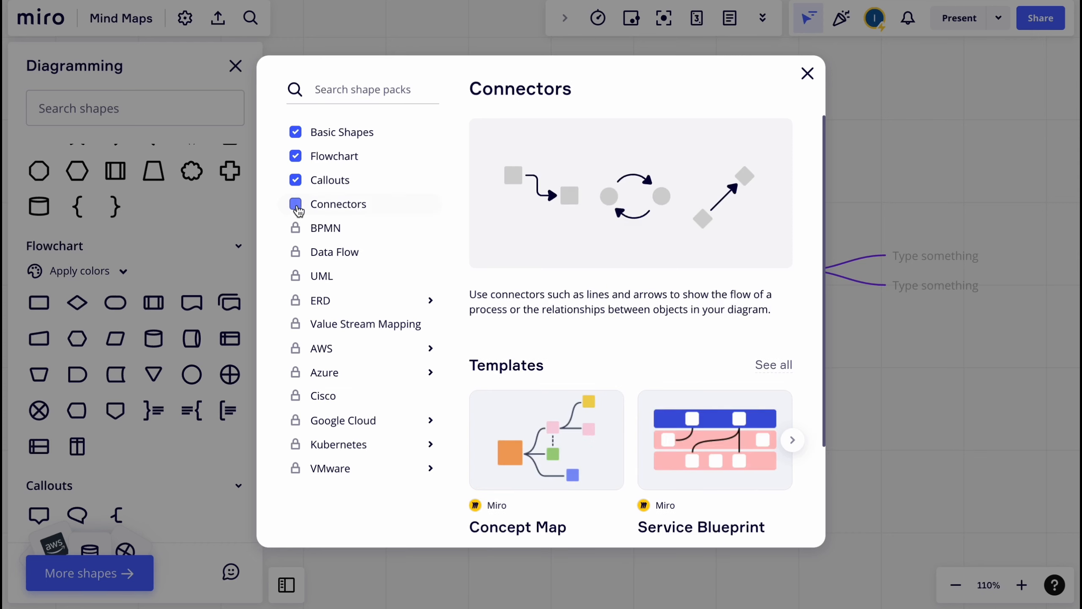
{"action": "left_click", "coordinate": [295, 206]}
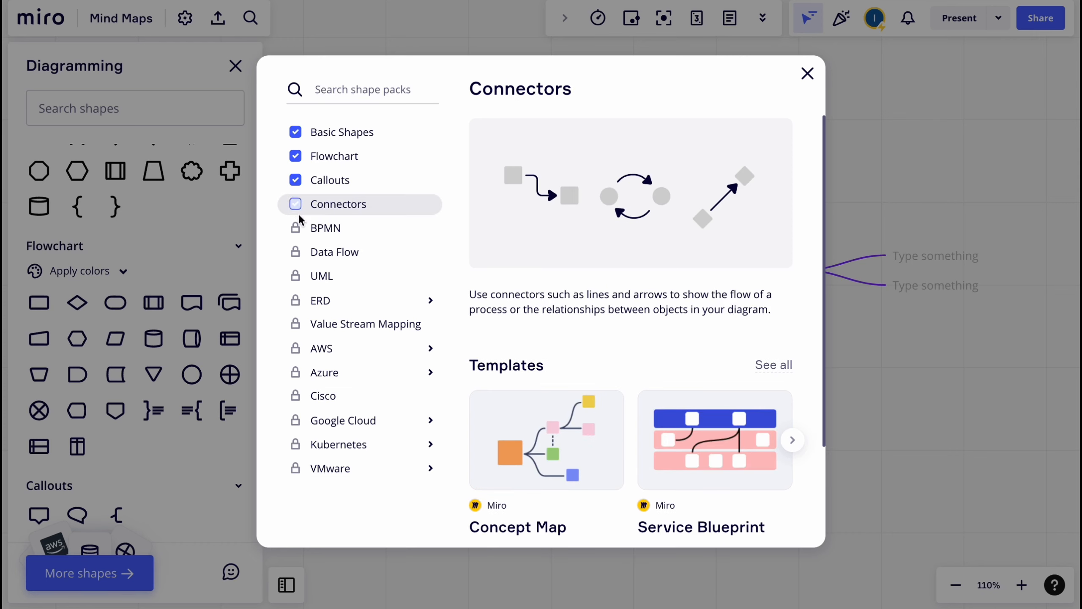
{"action": "left_click", "coordinate": [330, 276]}
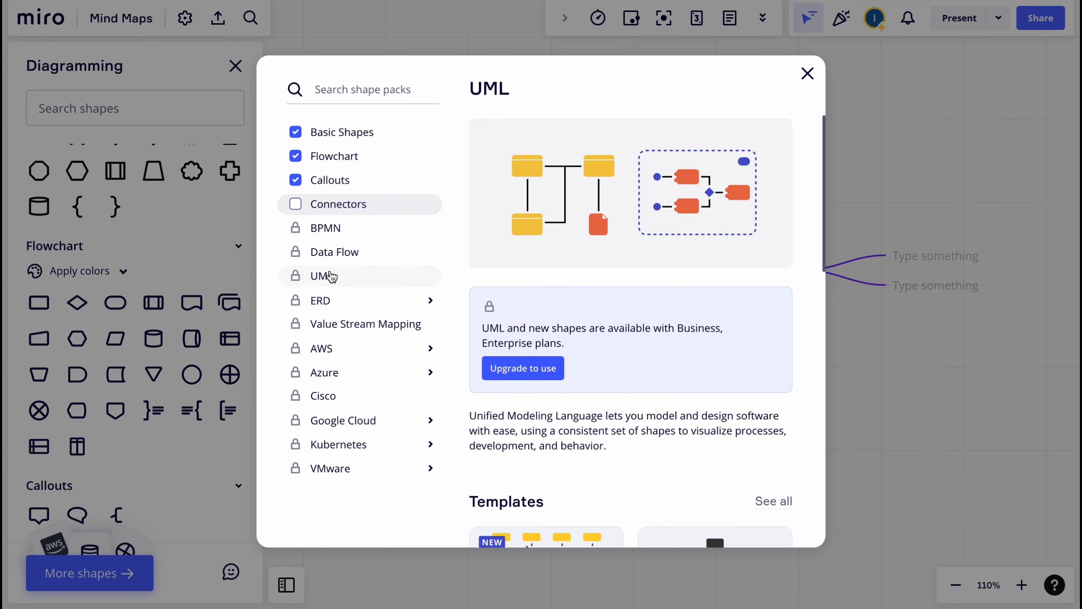
Look at the Data Flow shape pack, and close the shape pack list and the diagramming shapes.
{"action": "left_click", "coordinate": [326, 255]}
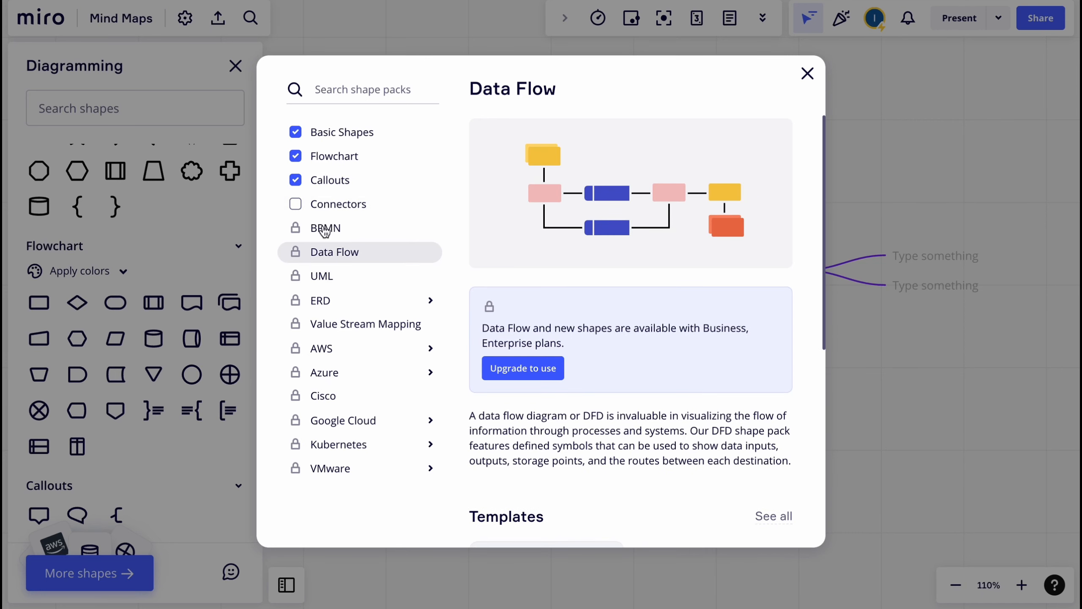
{"action": "left_click", "coordinate": [808, 75]}
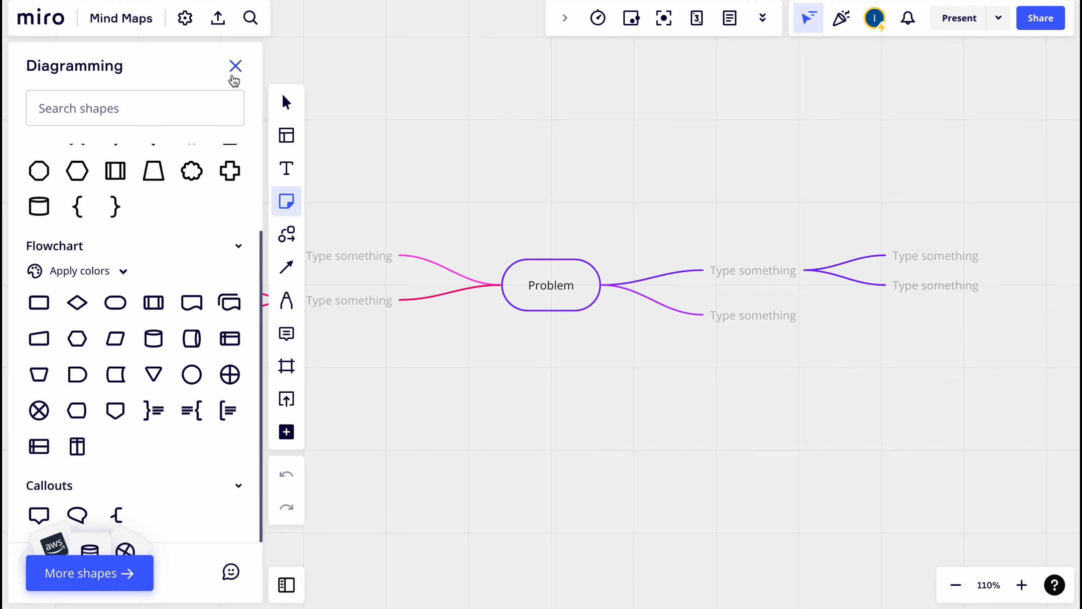
{"action": "left_click", "coordinate": [236, 67]}
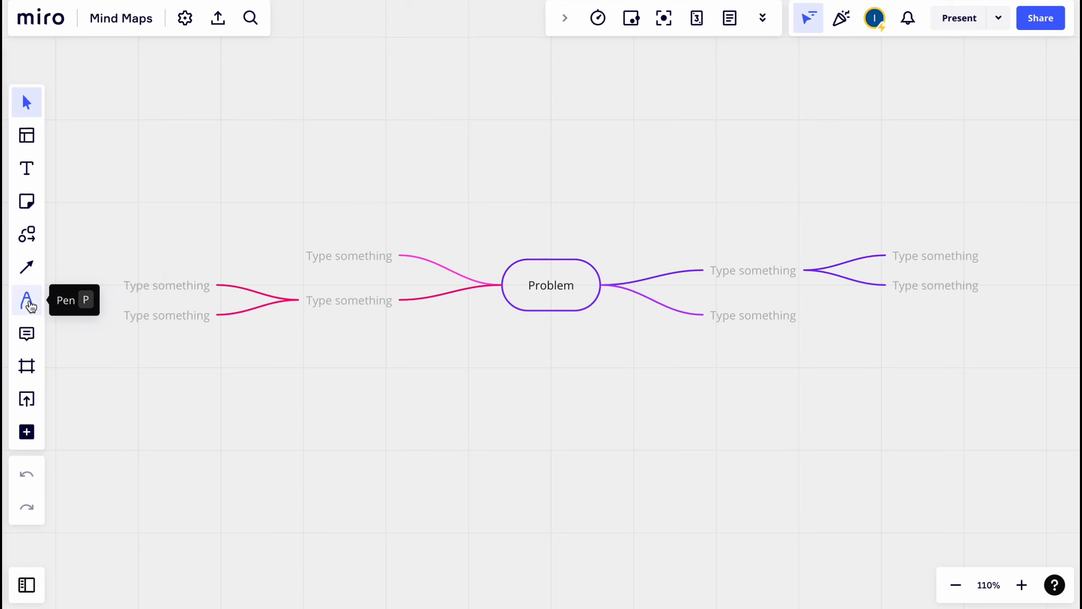
Try the Pen tool with a freehand stroke above the mind map and undo it.
{"action": "left_click", "coordinate": [28, 301]}
{"action": "mouse_move", "coordinate": [292, 175]}
{"action": "left_mouse_down"}
{"action": "mouse_move", "coordinate": [586, 128]}
{"action": "mouse_move", "coordinate": [505, 142]}
{"action": "mouse_move", "coordinate": [540, 136]}
{"action": "left_mouse_up"}
{"action": "key", "text": "ctrl+z"}
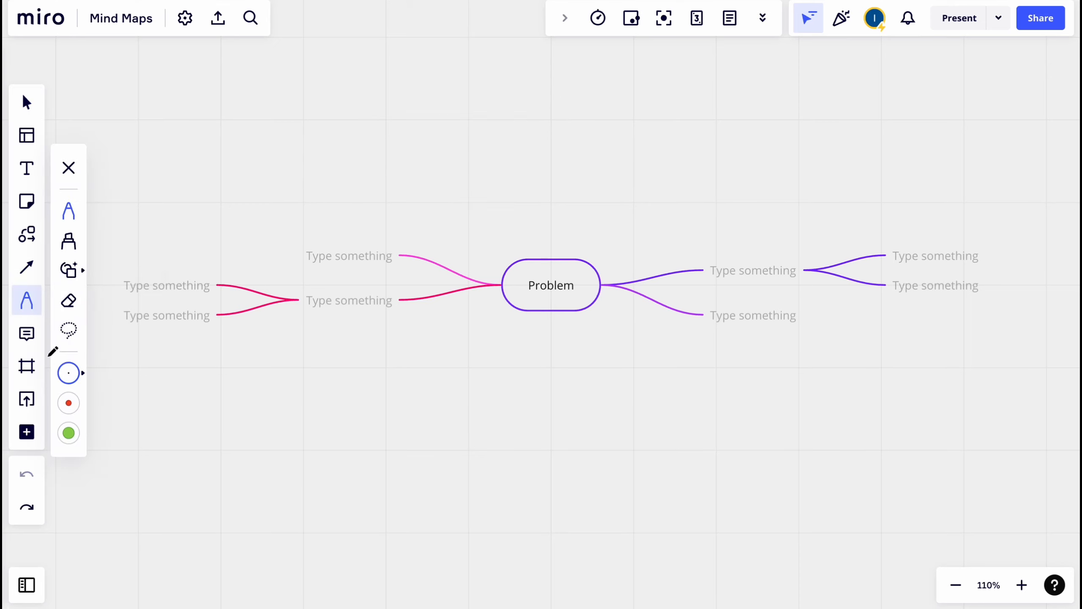
Try the highlighter with strokes above and over the mind map's left side and undo them.
{"action": "left_click", "coordinate": [68, 241]}
{"action": "mouse_move", "coordinate": [383, 184]}
{"action": "left_mouse_down"}
{"action": "mouse_move", "coordinate": [499, 145]}
{"action": "mouse_move", "coordinate": [463, 191]}
{"action": "left_mouse_up"}
{"action": "left_click_drag", "start_coordinate": [384, 259], "coordinate": [363, 258]}
{"action": "key", "text": "ctrl+z"}
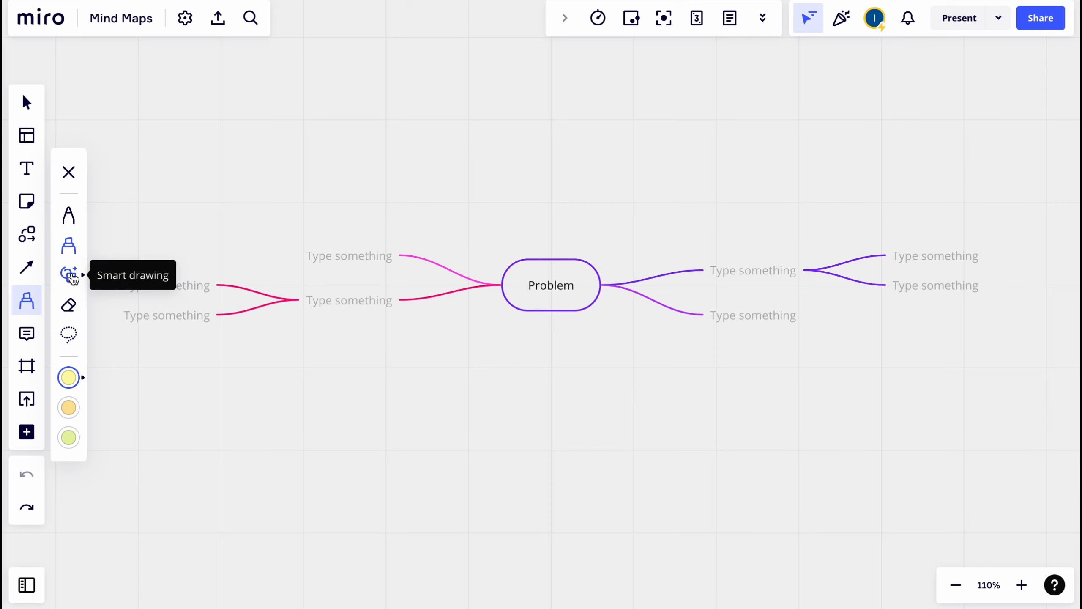
Try Smart drawing by sketching an oval above the central node and undo it.
{"action": "left_click", "coordinate": [72, 277]}
{"action": "left_click_drag", "start_coordinate": [513, 126], "coordinate": [396, 134]}
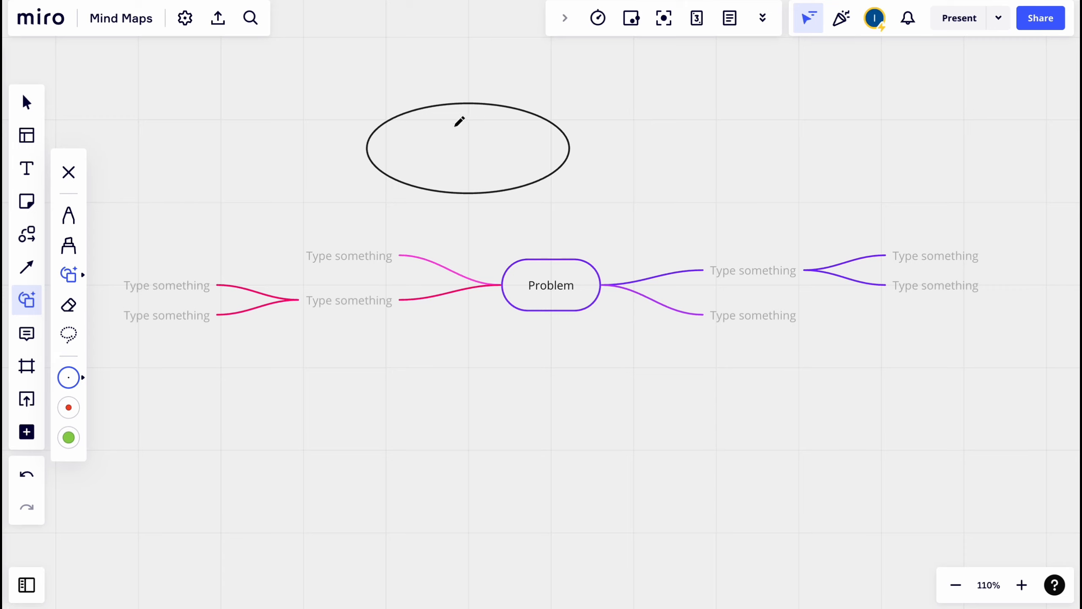
{"action": "key", "text": "ctrl+z"}
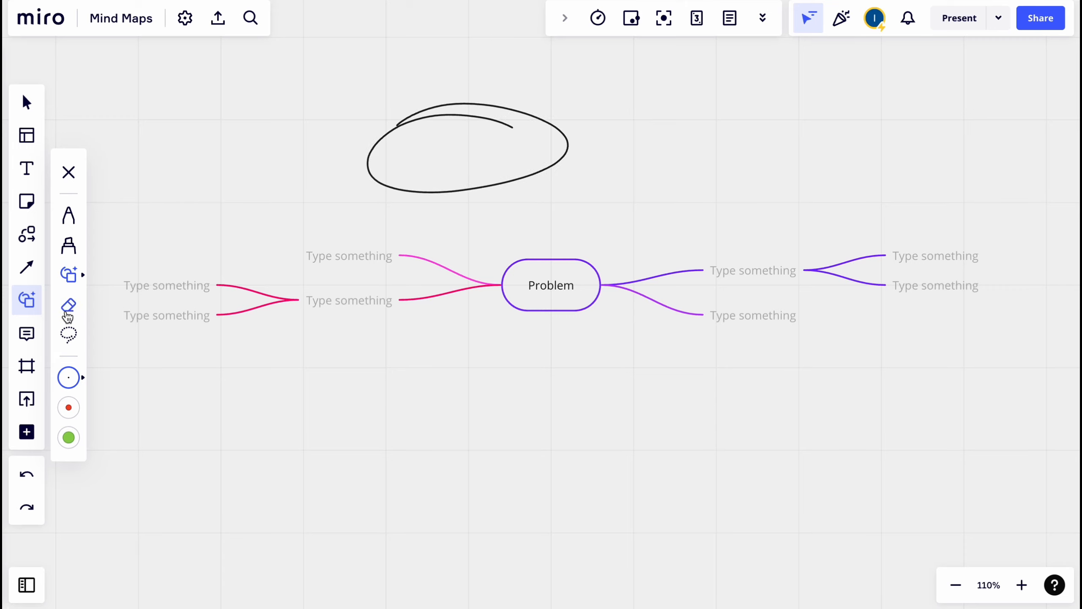
{"action": "key", "text": "ctrl+z"}
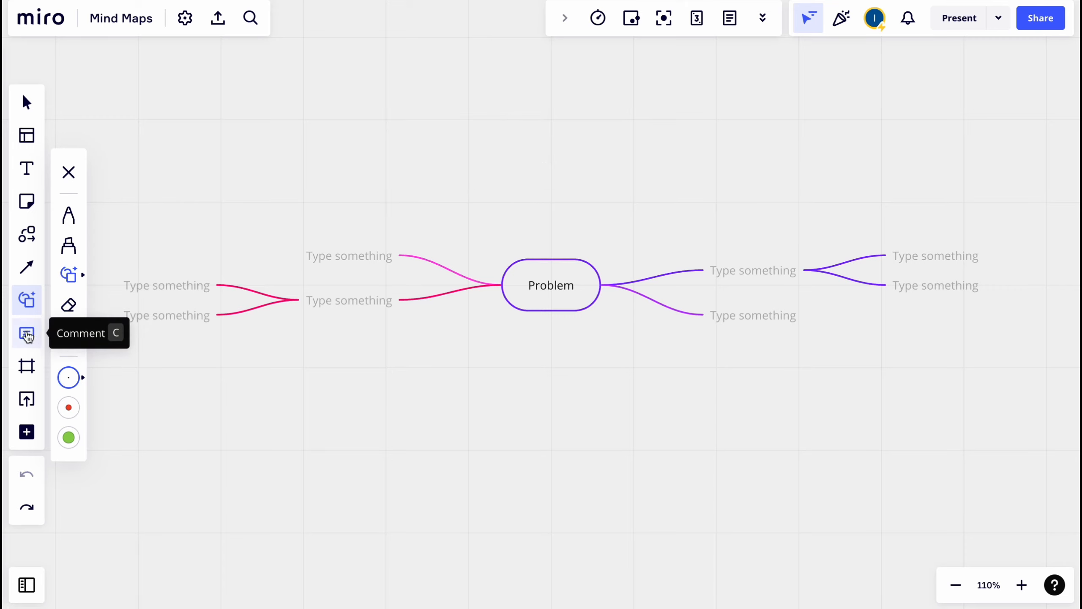
Try to place a comment on the empty canvas above the mind map's left branches.
{"action": "left_click", "coordinate": [27, 334]}
{"action": "left_click_drag", "start_coordinate": [444, 164], "coordinate": [341, 219]}
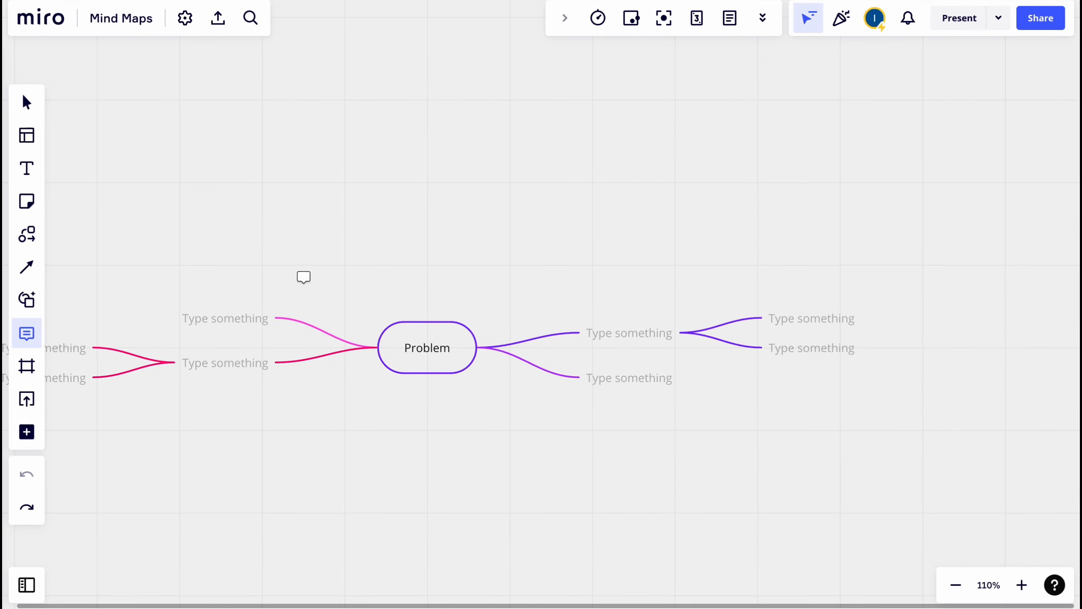
{"action": "left_click", "coordinate": [304, 282]}
{"action": "left_click", "coordinate": [295, 277]}
{"action": "left_click_drag", "start_coordinate": [294, 272], "coordinate": [331, 237]}
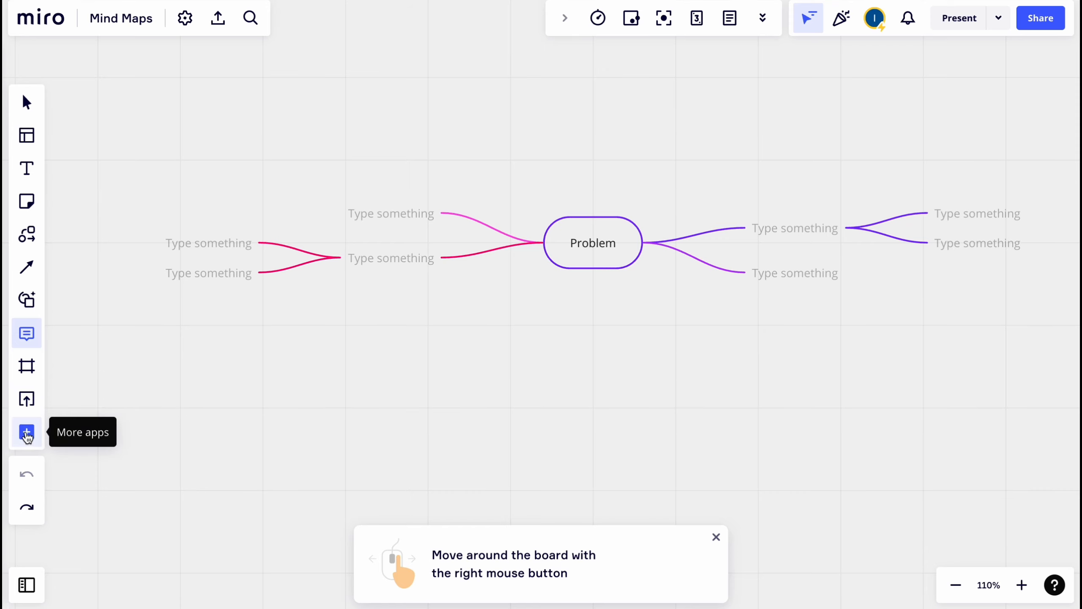
Add a pie chart from the Charts app to the board above the mind map.
{"action": "left_click", "coordinate": [27, 433]}
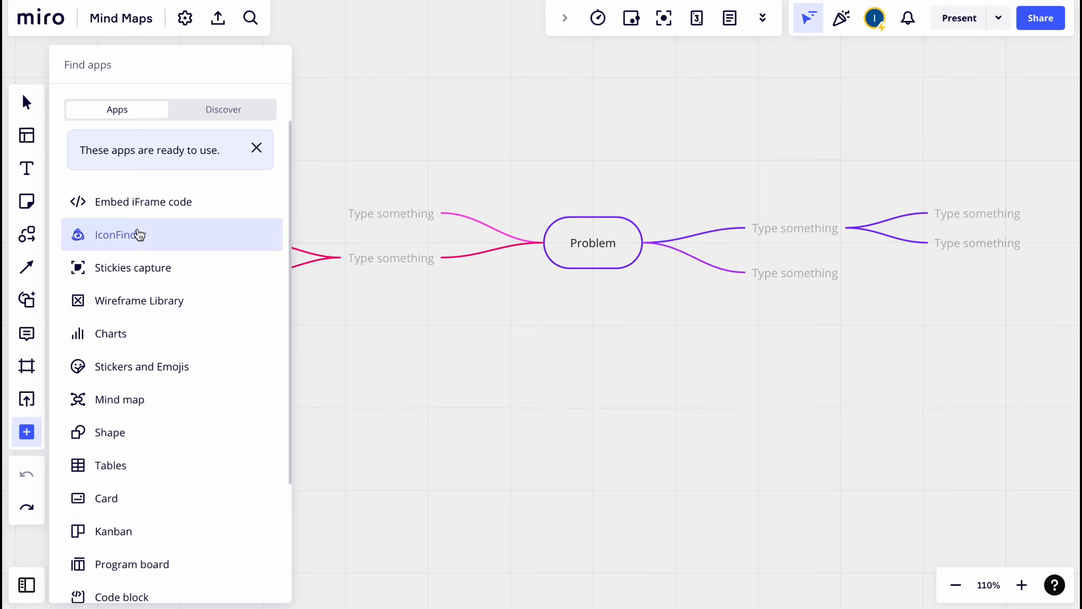
{"action": "left_click", "coordinate": [117, 335]}
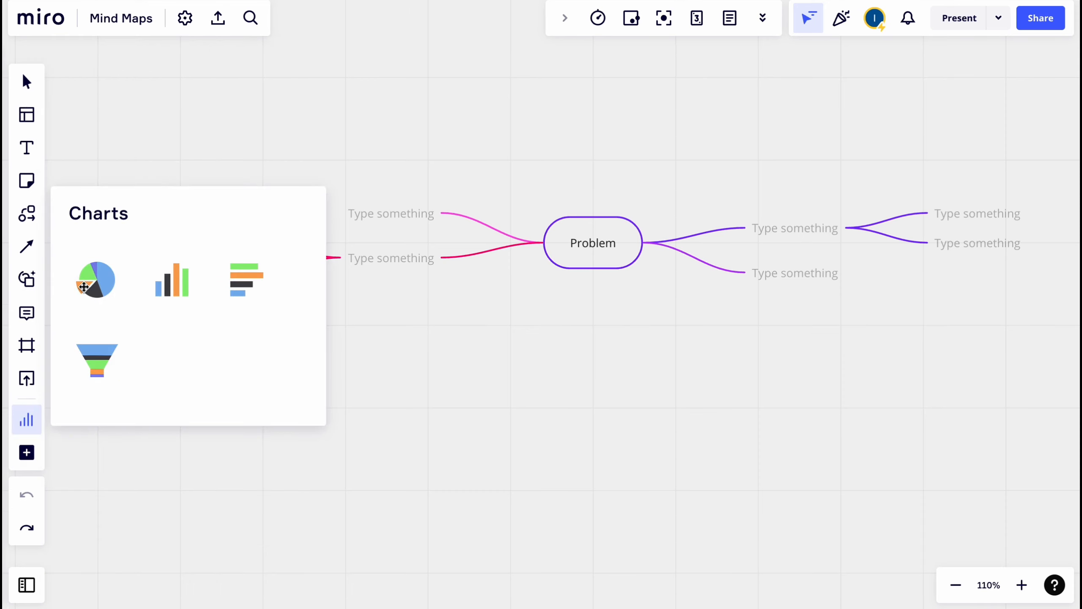
{"action": "left_click_drag", "start_coordinate": [83, 286], "coordinate": [531, 163]}
{"action": "left_click", "coordinate": [489, 170]}
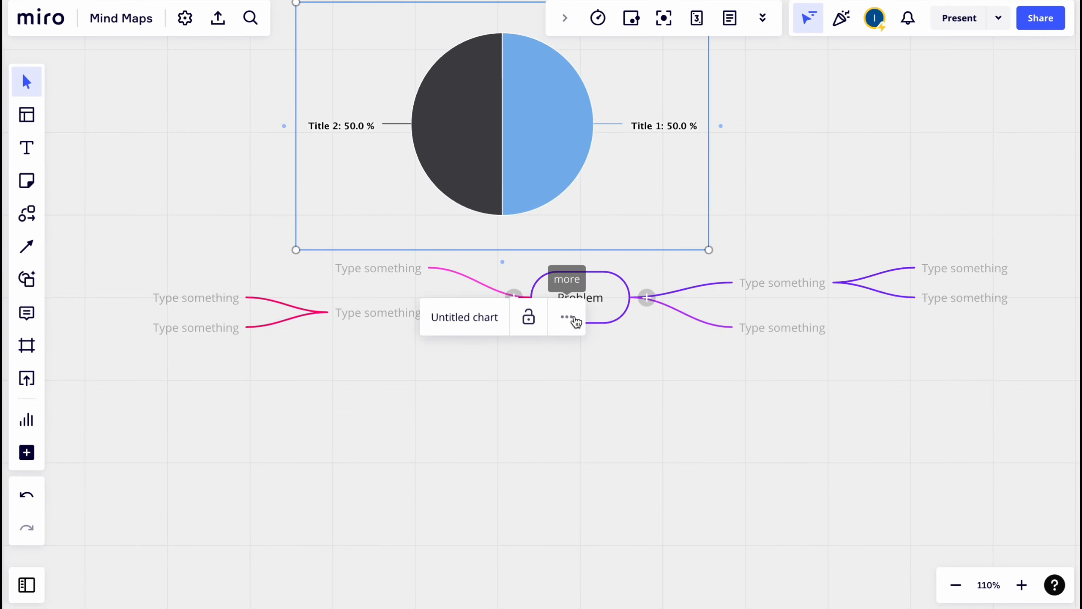
Look at the pie chart's additional options and delete the chart from the board.
{"action": "left_click", "coordinate": [567, 316]}
{"action": "left_click", "coordinate": [536, 537]}
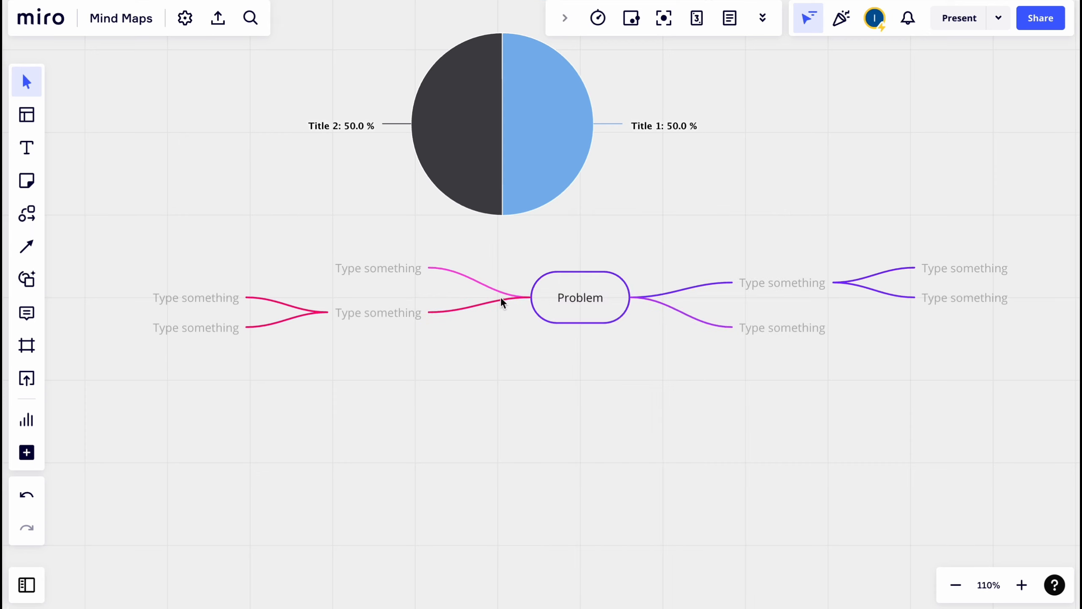
{"action": "left_click", "coordinate": [500, 188]}
{"action": "key", "text": "Delete"}
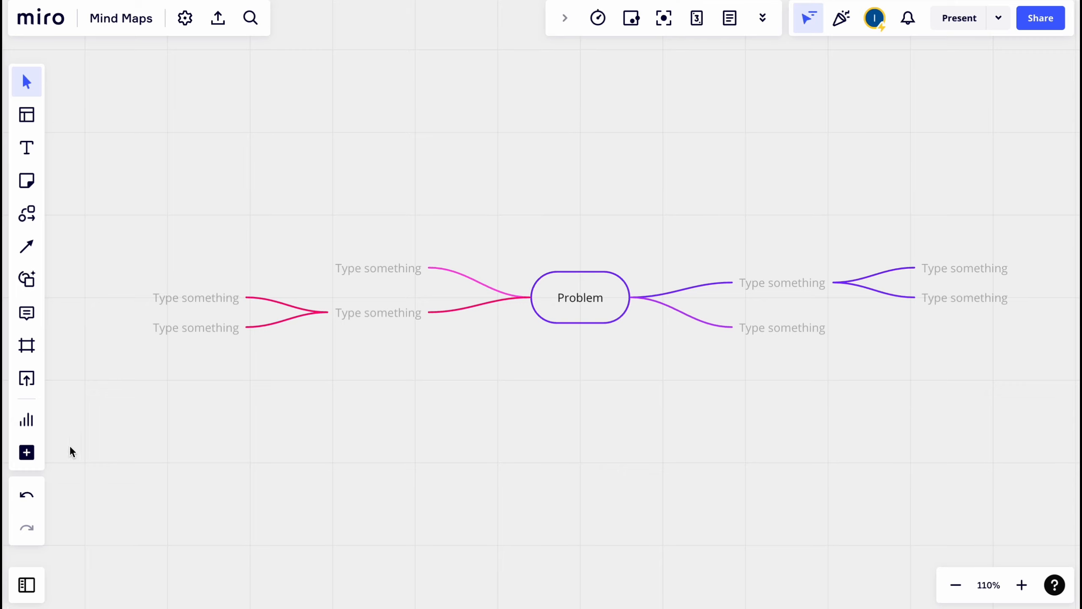
Rename the mind map's central node as HelperMan.
{"action": "left_click_drag", "start_coordinate": [640, 217], "coordinate": [606, 172]}
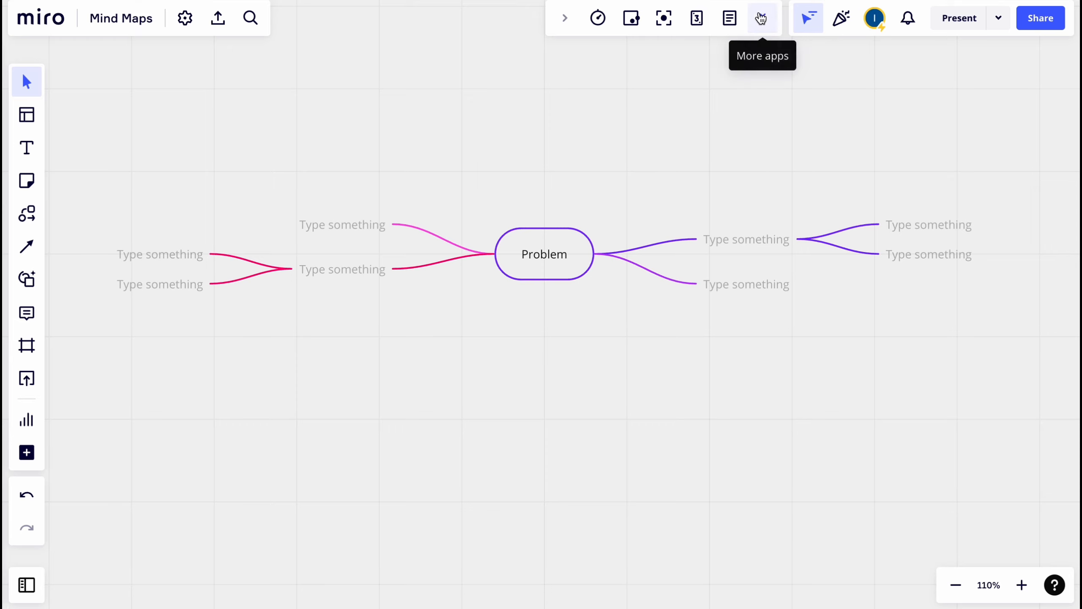
{"action": "left_click_drag", "start_coordinate": [501, 159], "coordinate": [547, 159]}
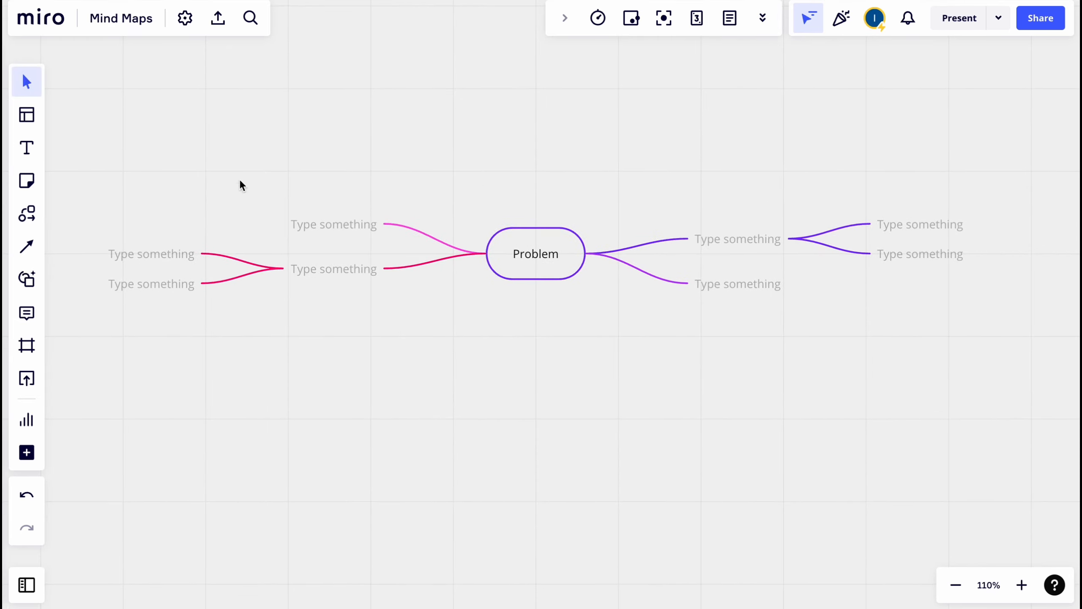
{"action": "left_click", "coordinate": [538, 260]}
{"action": "double_click", "coordinate": [535, 255]}
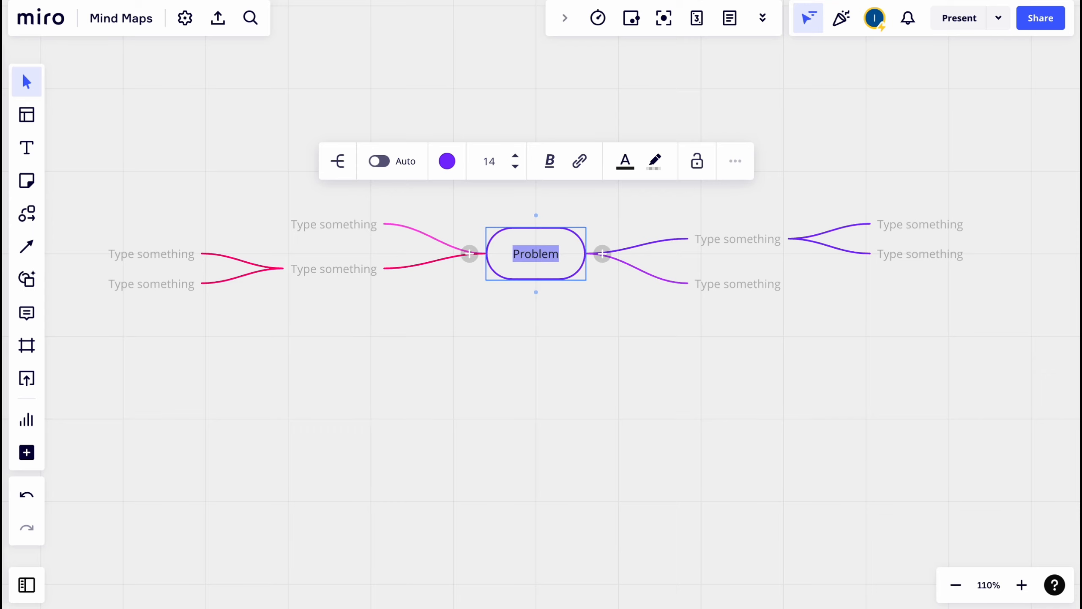
{"action": "type", "text": "Hell"}
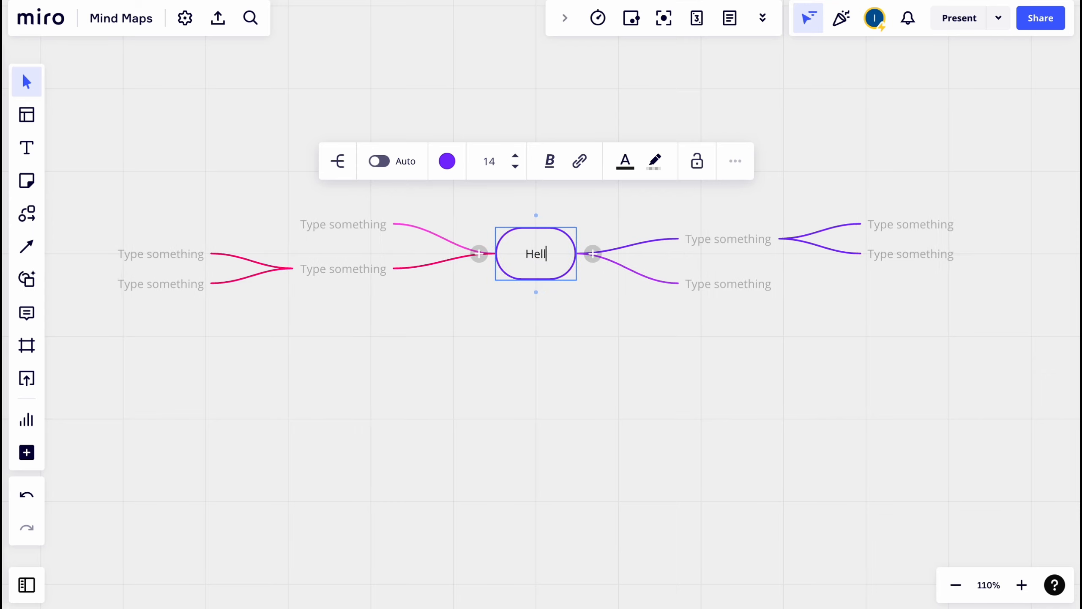
{"action": "type", "text": "o"}
{"action": "key", "text": "BackSpace"}
{"action": "key", "text": "BackSpace"}
{"action": "type", "text": "perM"}
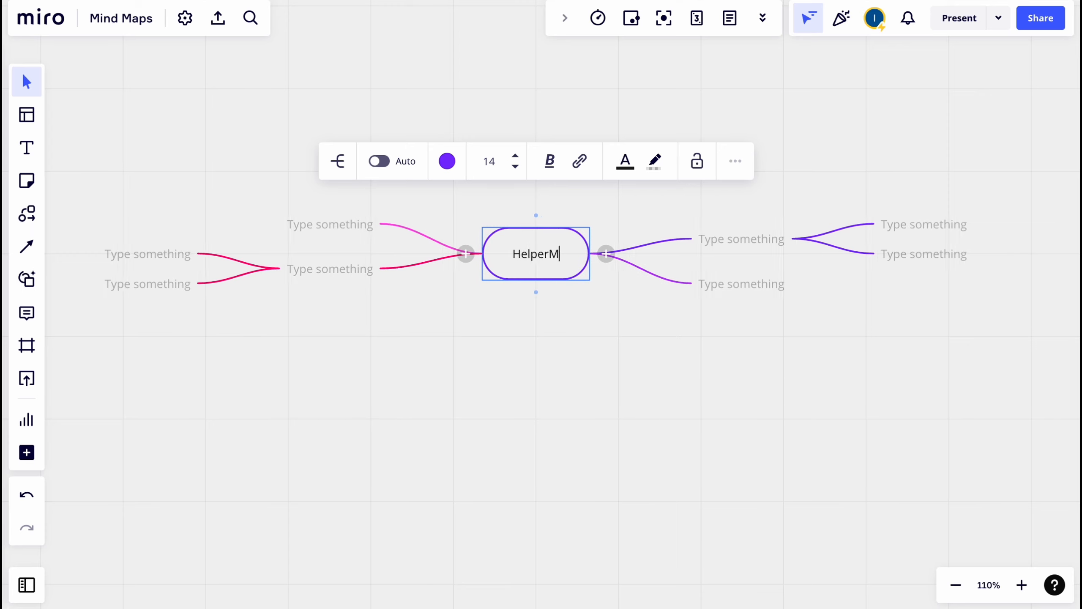
{"action": "type", "text": "an"}
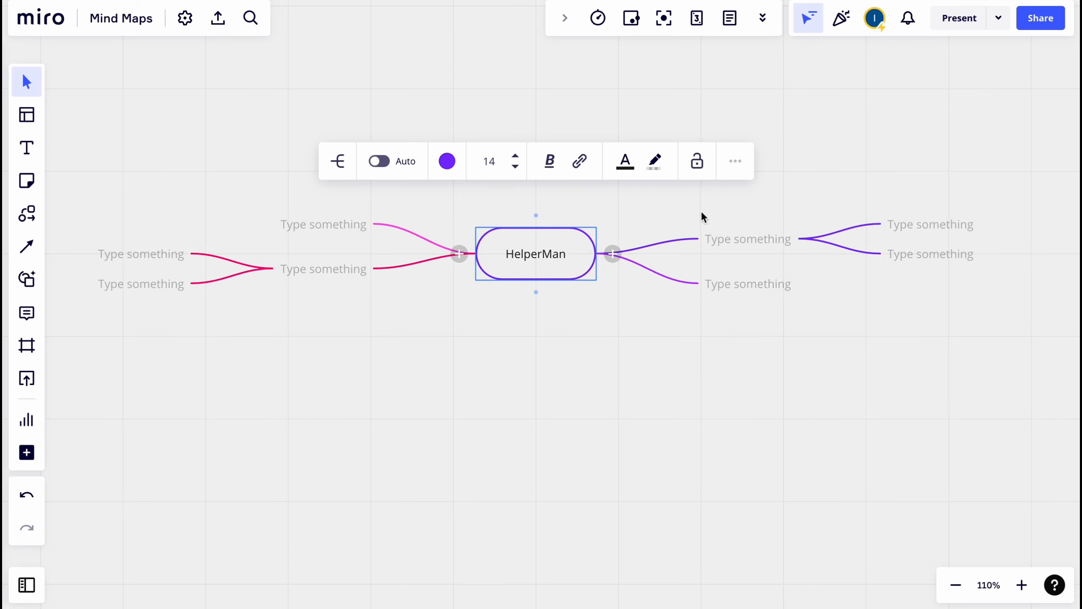
Label the central node's upper right branch "Video ideas".
{"action": "left_click", "coordinate": [739, 239]}
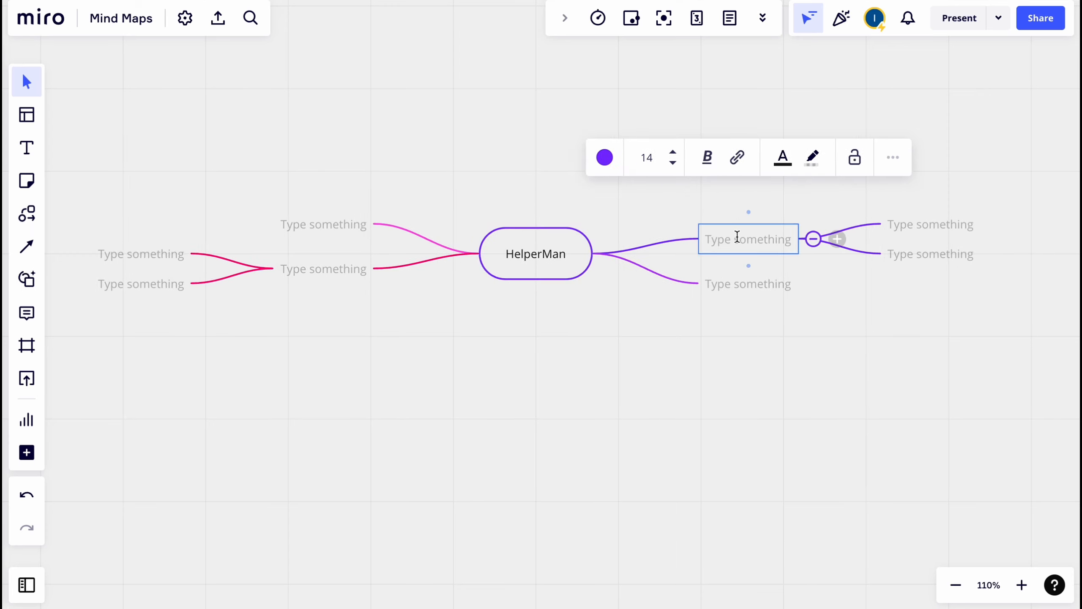
{"action": "type", "text": "Video ide"}
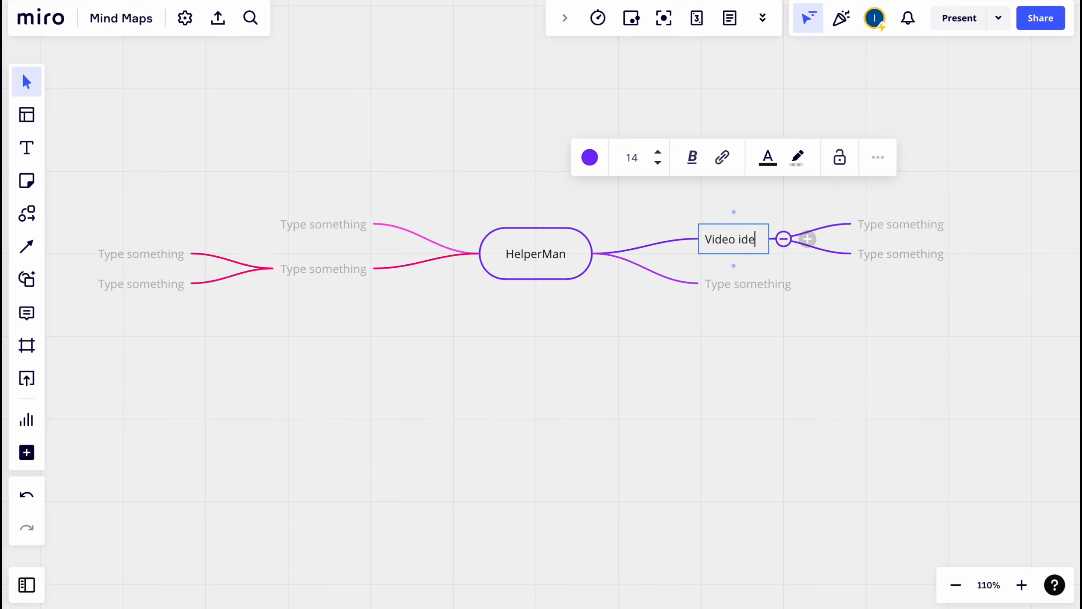
{"action": "type", "text": "as"}
Label the central node's upper left branch "Monetization way".
{"action": "left_click", "coordinate": [315, 229]}
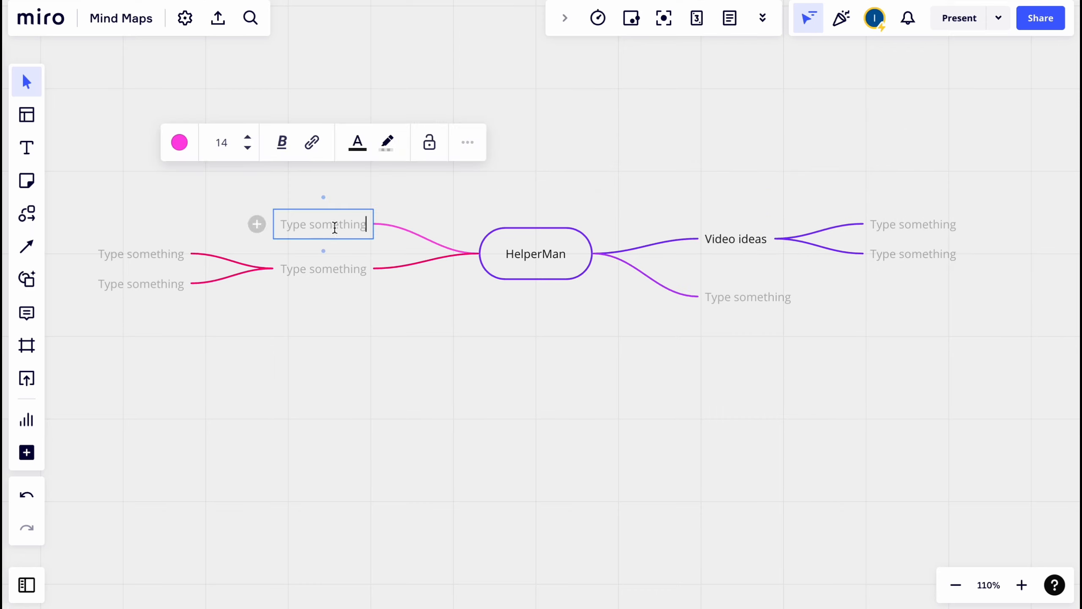
{"action": "type", "text": "Monet"}
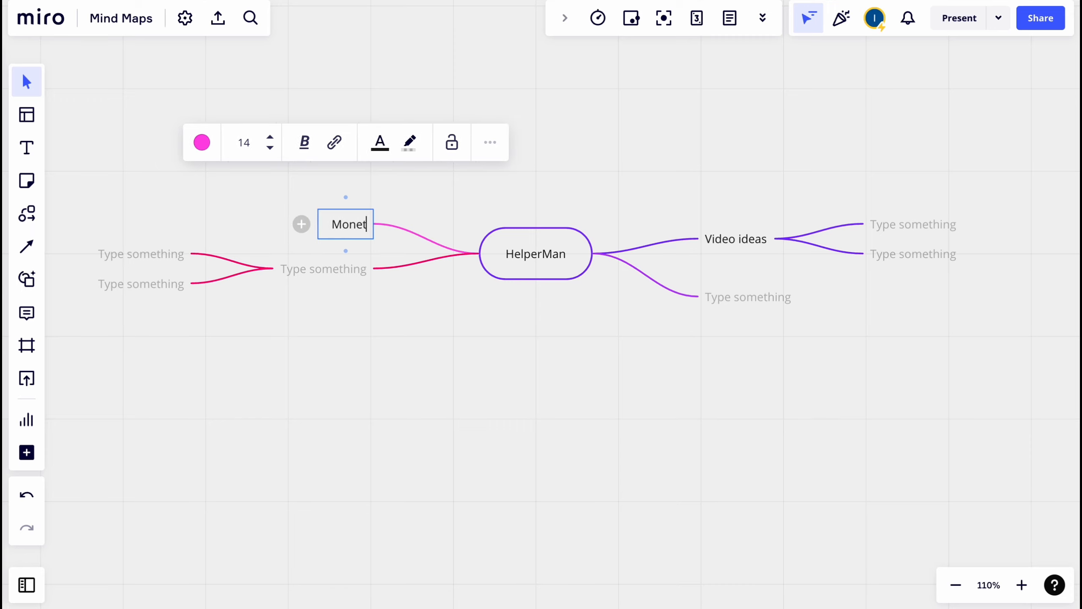
{"action": "type", "text": "ization"}
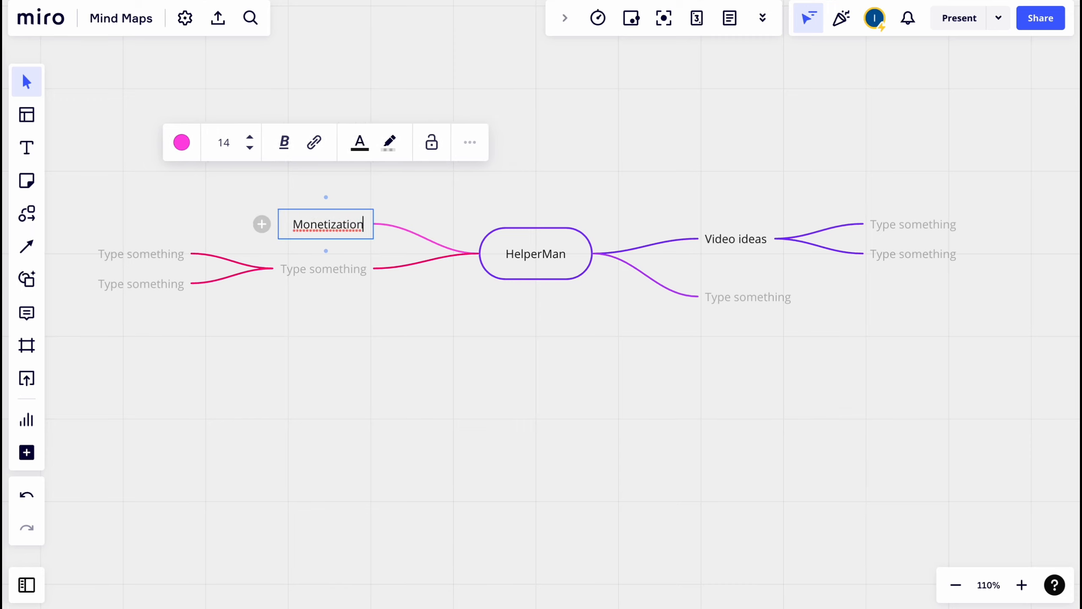
{"action": "type", "text": " way"}
{"action": "left_click", "coordinate": [483, 195]}
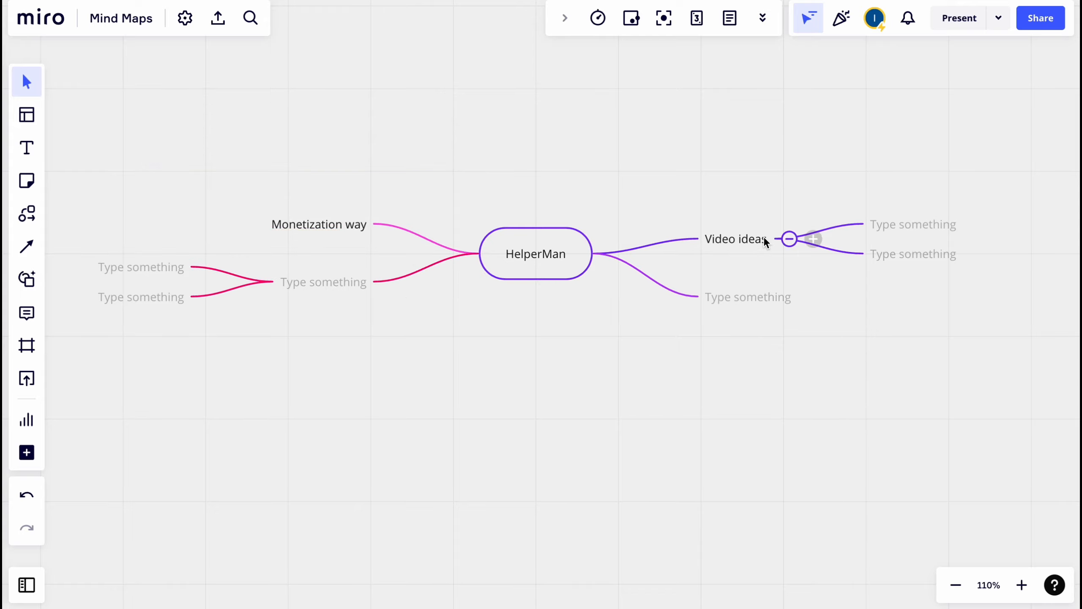
{"action": "scroll", "coordinate": [766, 242], "scroll_direction": "up", "scroll_amount": 3}
{"action": "scroll", "coordinate": [417, 213], "scroll_direction": "down", "scroll_amount": 5}
{"action": "scroll", "coordinate": [417, 213], "scroll_direction": "up", "scroll_amount": 5}
{"action": "scroll", "coordinate": [425, 232], "scroll_direction": "down", "scroll_amount": 6}
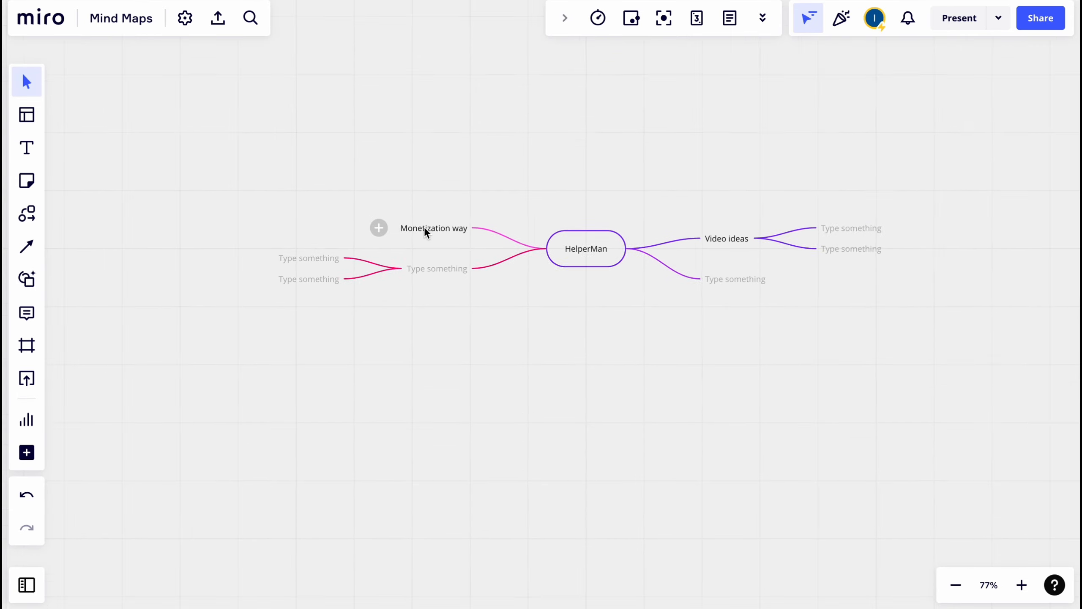
{"action": "scroll", "coordinate": [431, 234], "scroll_direction": "up", "scroll_amount": 5}
{"action": "scroll", "coordinate": [430, 234], "scroll_direction": "down", "scroll_amount": 3}
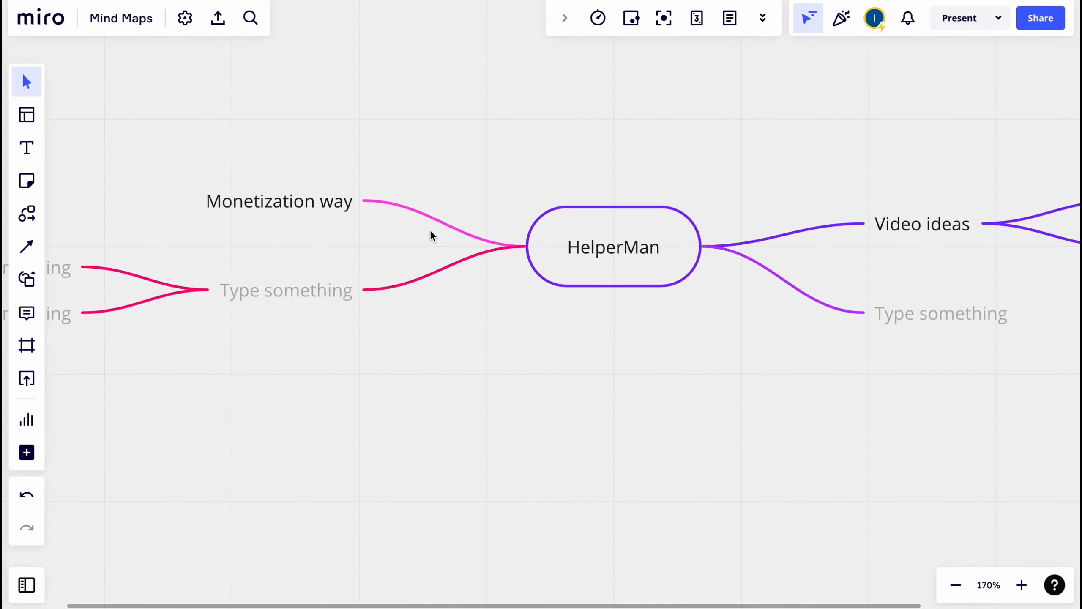
{"action": "scroll", "coordinate": [616, 184], "scroll_direction": "down", "scroll_amount": 5}
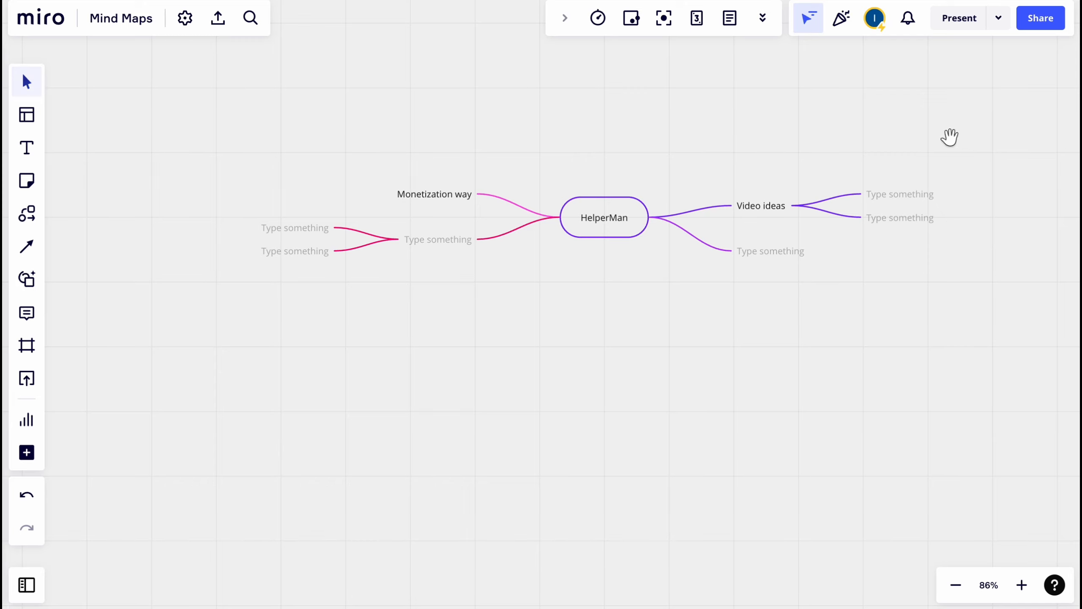
{"action": "left_click_drag", "start_coordinate": [950, 138], "coordinate": [899, 150]}
Open the board's sharing settings and examine the access levels for the HelperMan team and anyone with the link, keeping the latter at No access.
{"action": "left_click", "coordinate": [1042, 22]}
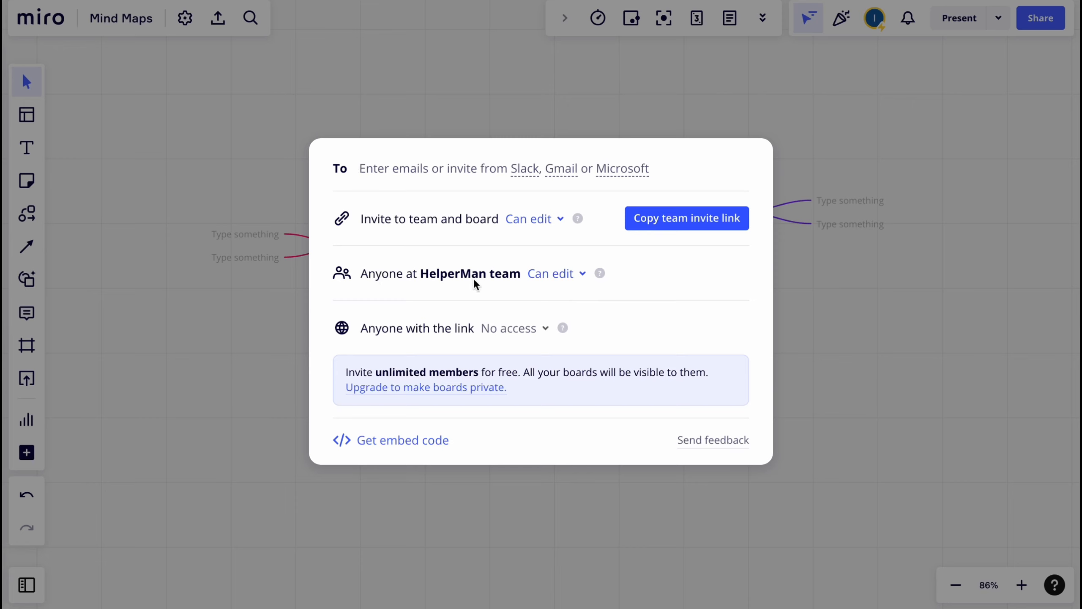
{"action": "left_click", "coordinate": [578, 281]}
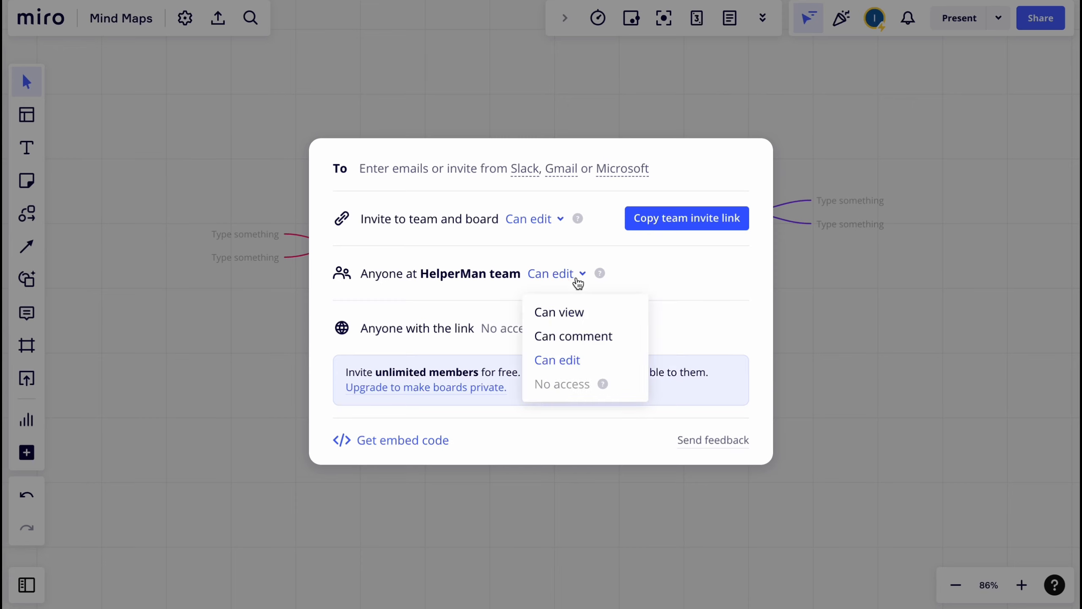
{"action": "left_click", "coordinate": [706, 303]}
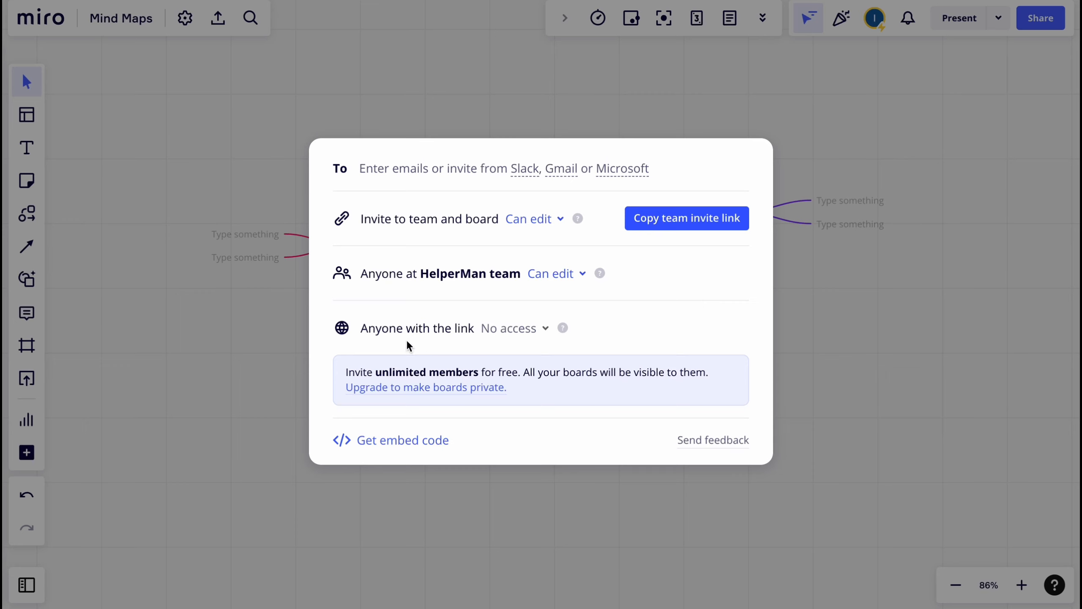
{"action": "left_click", "coordinate": [526, 334]}
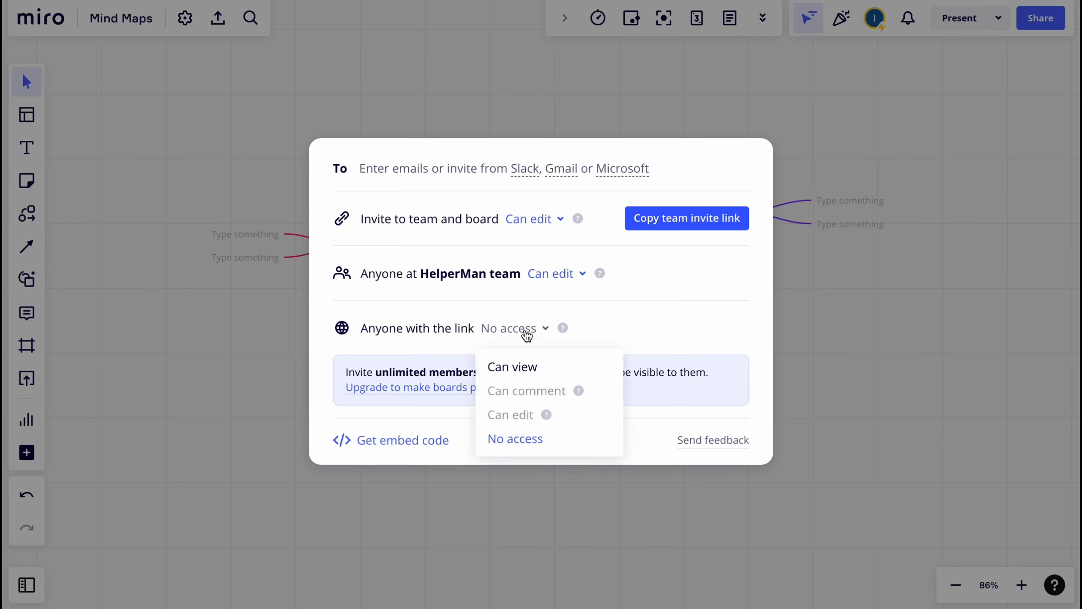
{"action": "left_click", "coordinate": [519, 439]}
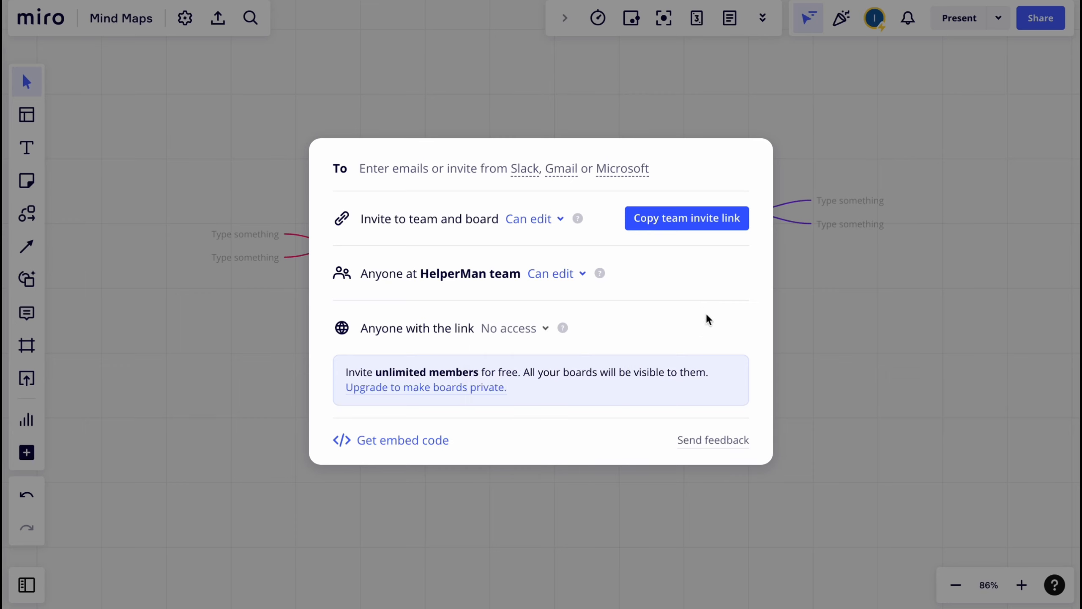
Close the sharing settings and go to the boards dashboard, reopening the Mind Maps board from there once before returning to the dashboard.
{"action": "left_click", "coordinate": [848, 300]}
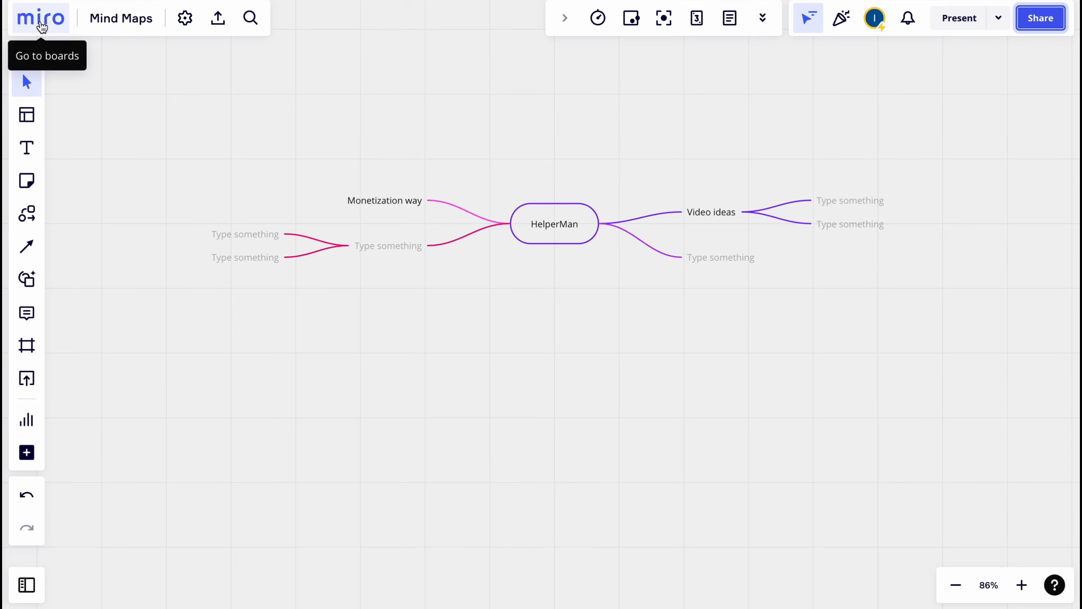
{"action": "left_click", "coordinate": [42, 26]}
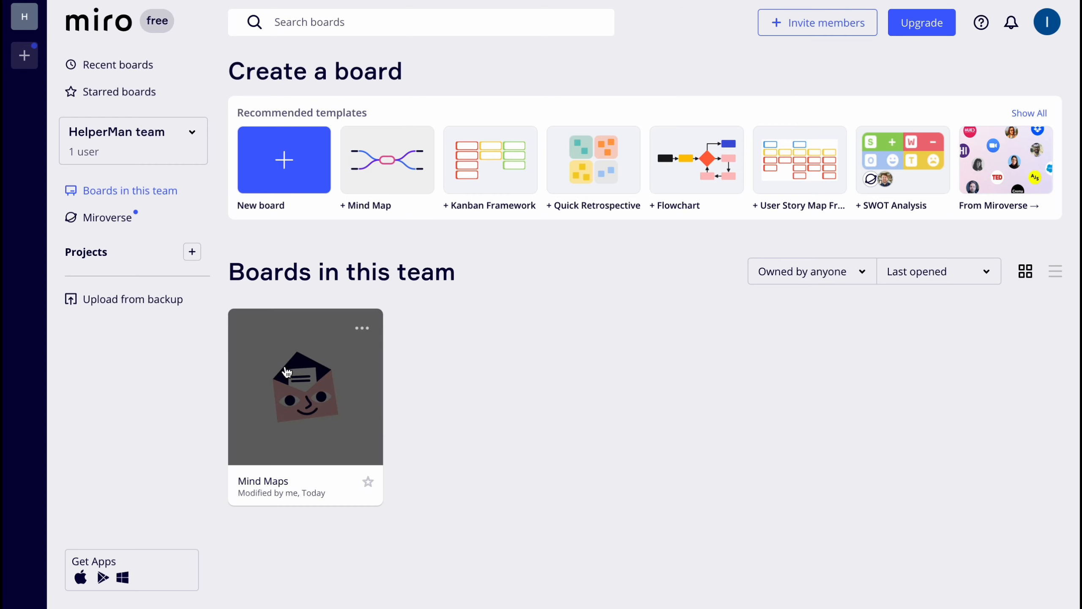
{"action": "left_click", "coordinate": [299, 387]}
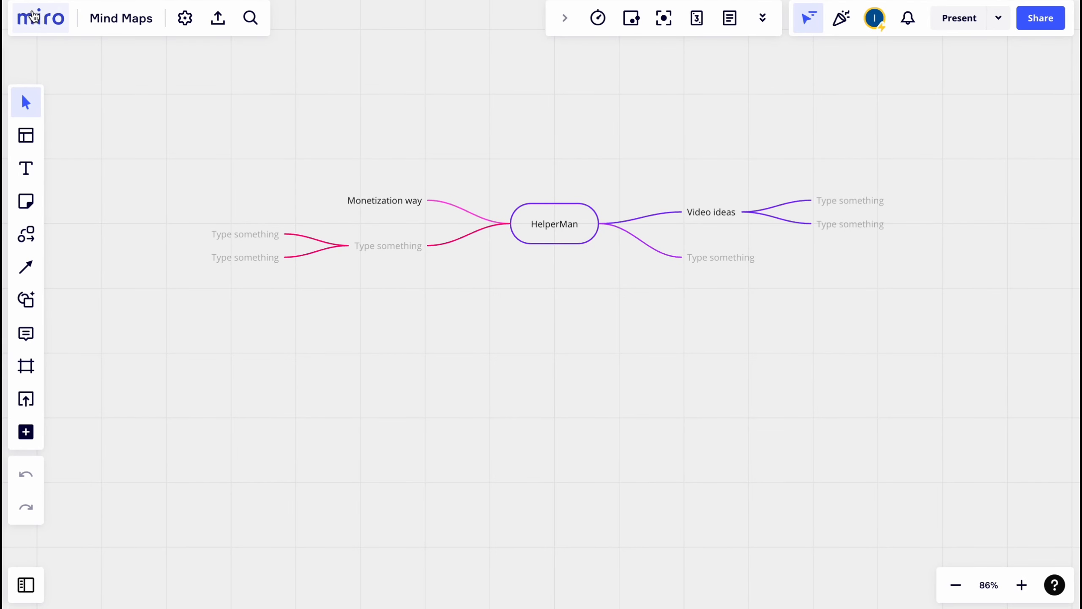
{"action": "left_click", "coordinate": [33, 16]}
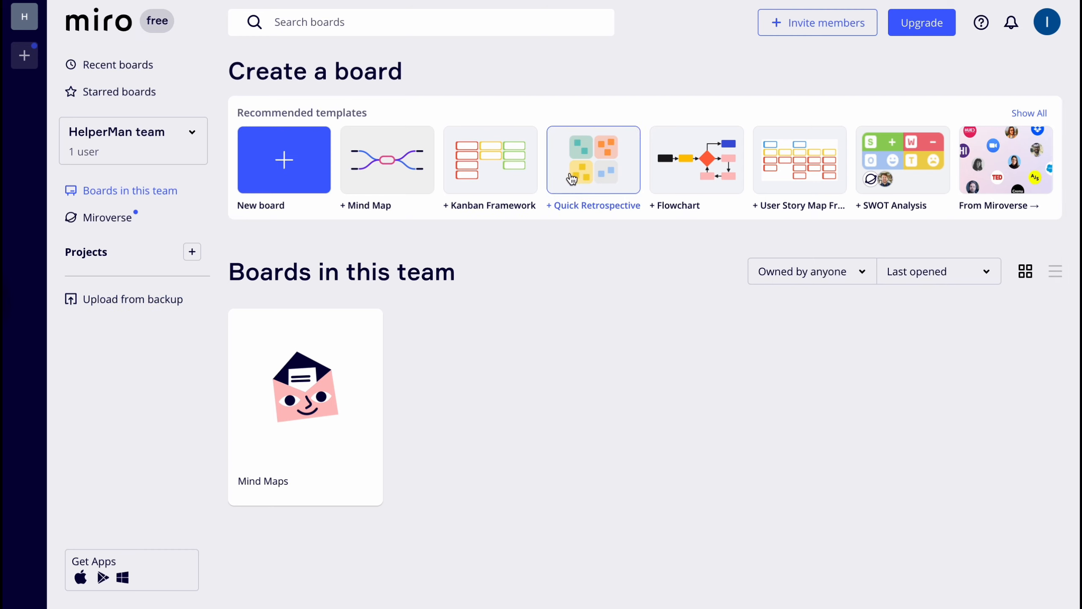
Show the recent boards and examine the management options of the HelperMan team.
{"action": "left_click", "coordinate": [121, 66]}
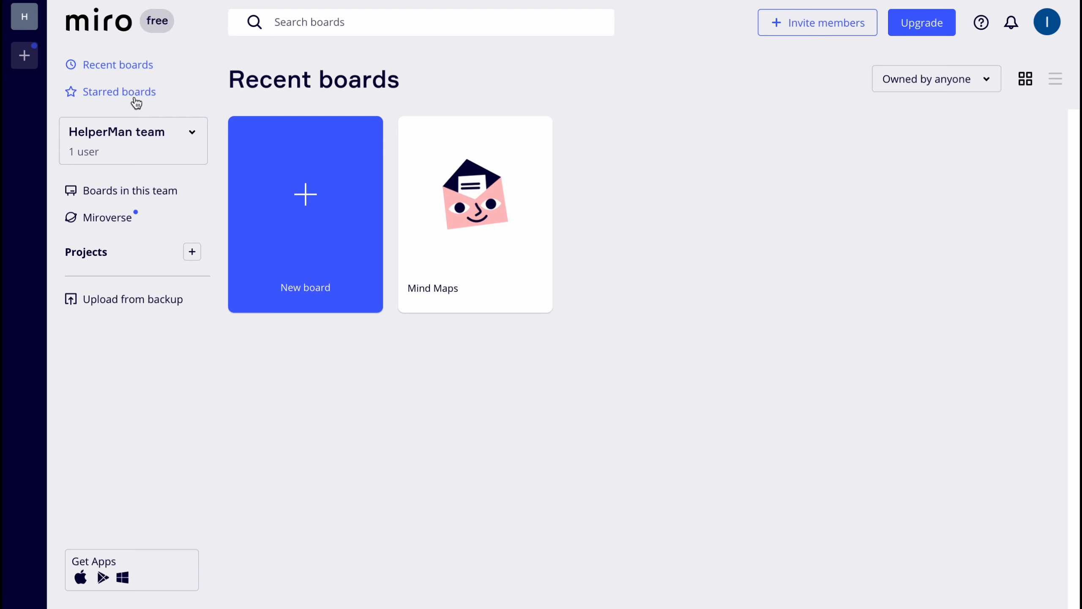
{"action": "left_click", "coordinate": [176, 142]}
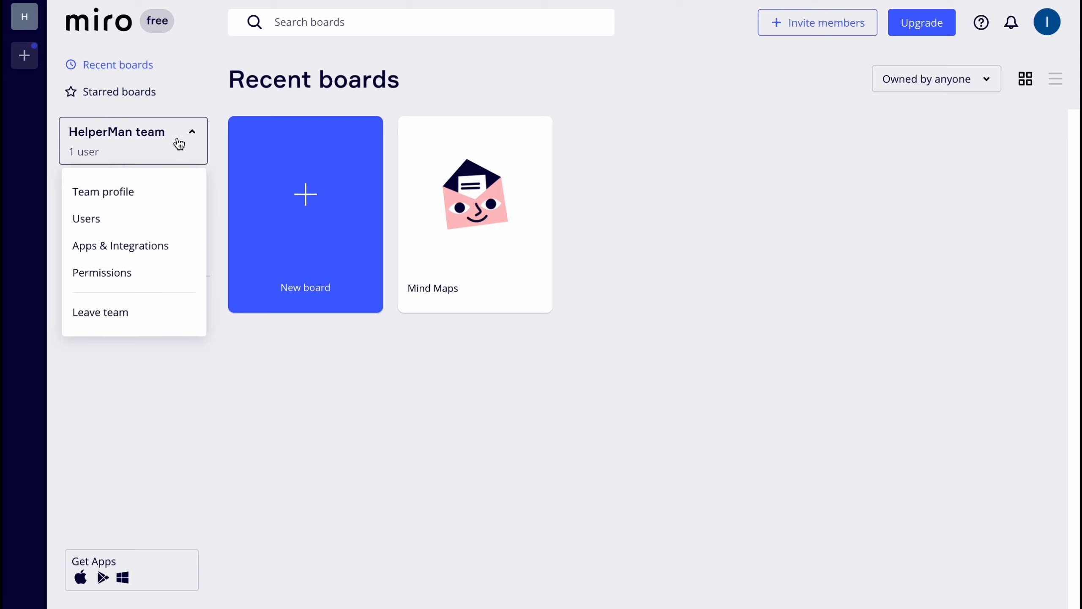
{"action": "left_click", "coordinate": [178, 141]}
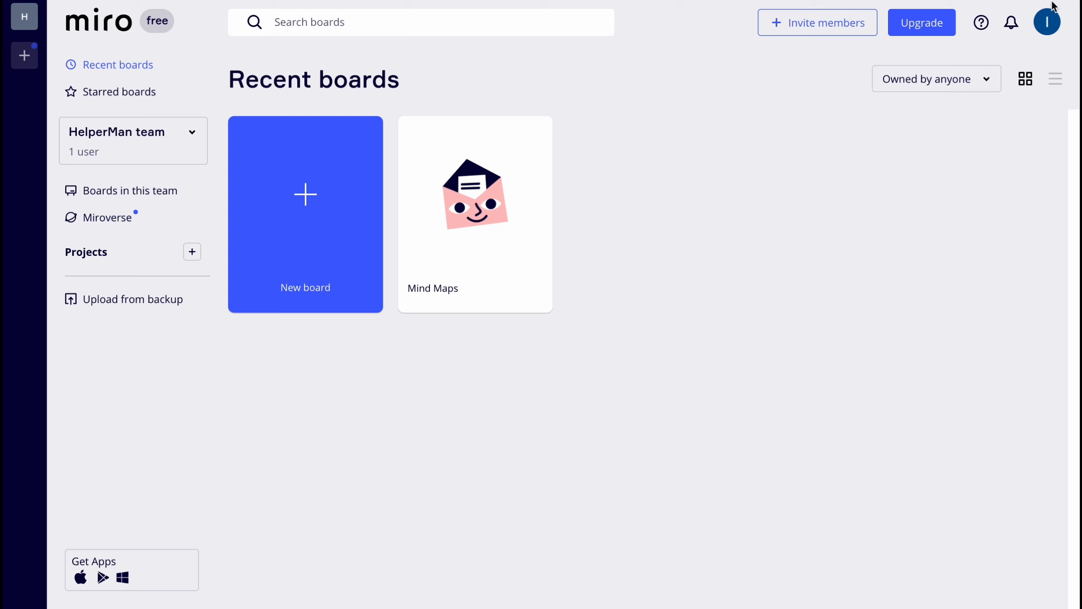
Examine the account options and the board search with its owner filter.
{"action": "left_click", "coordinate": [1044, 32]}
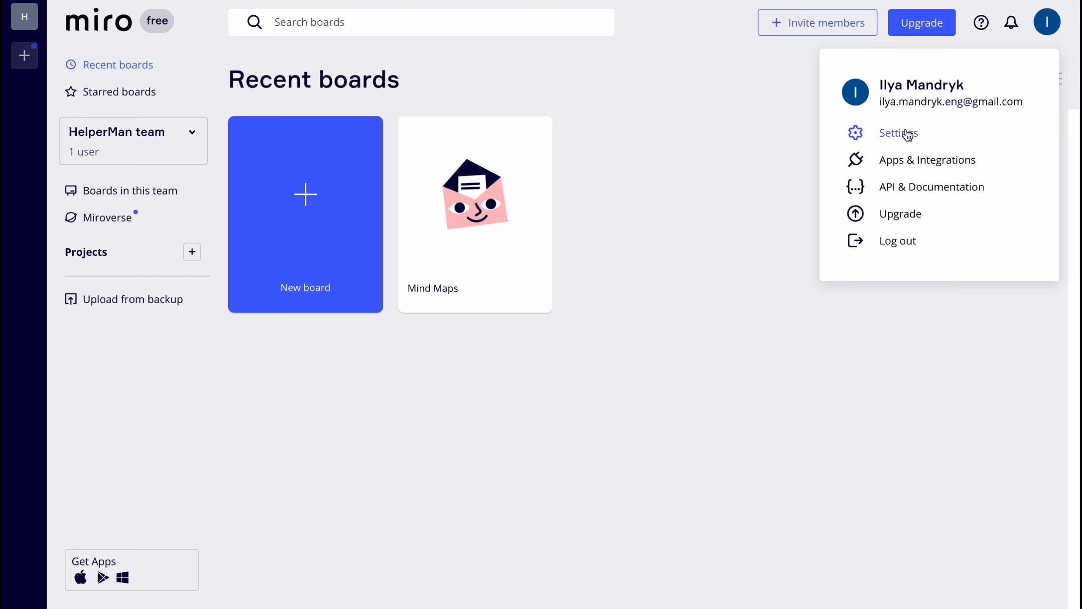
{"action": "left_click", "coordinate": [762, 109]}
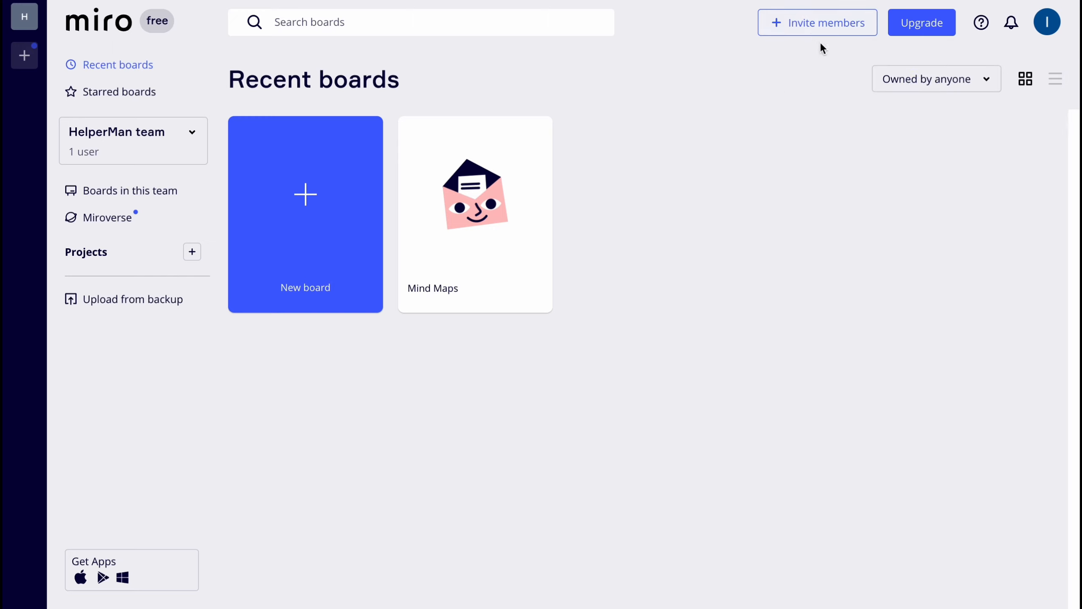
{"action": "left_click", "coordinate": [336, 17]}
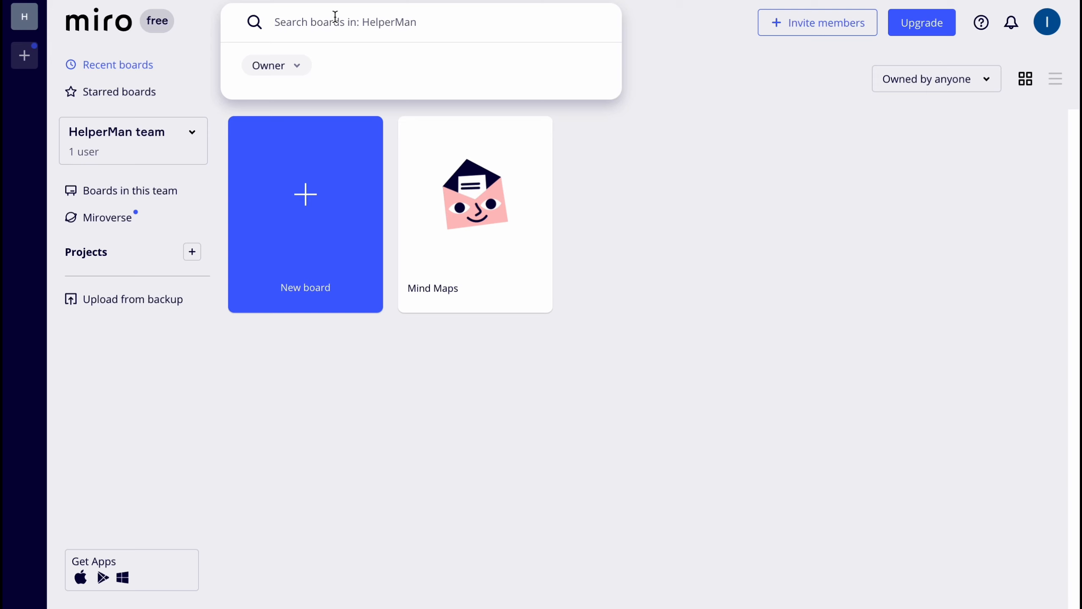
Open the plan upgrade options for the team.
{"action": "left_click", "coordinate": [914, 26]}
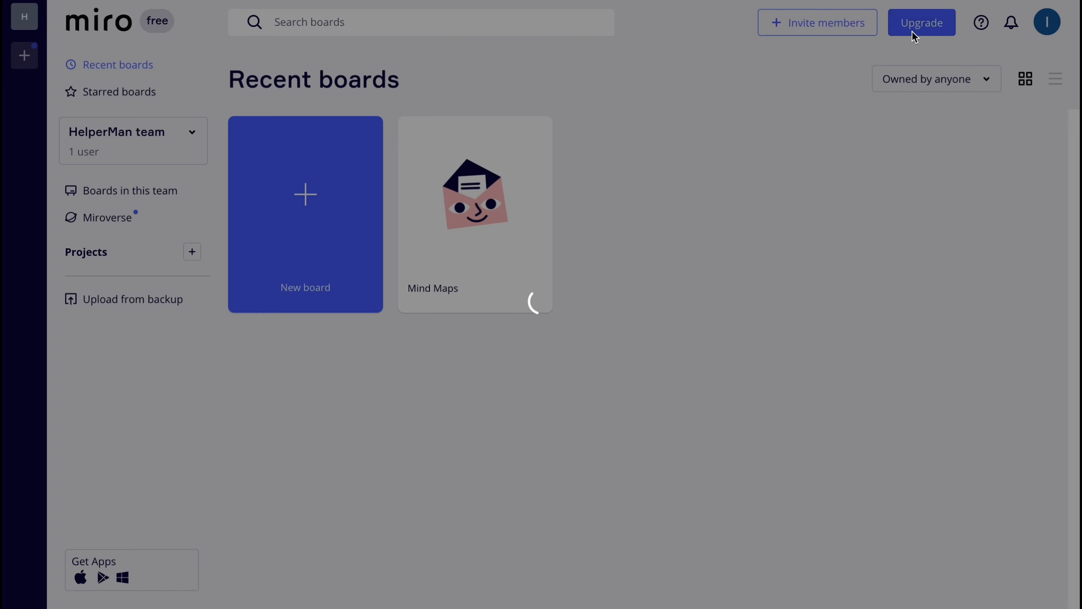